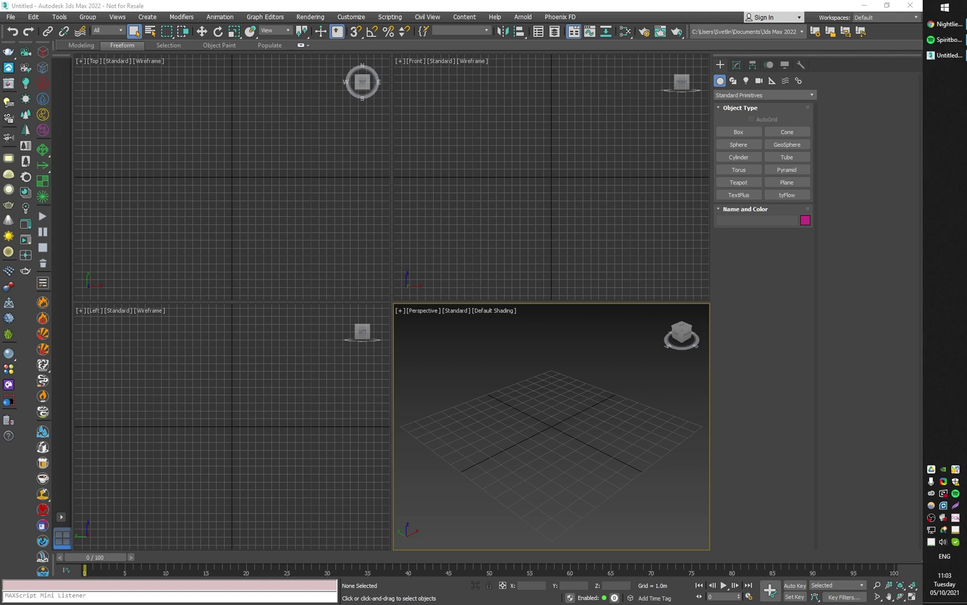
Check the installed Phoenix version (4.41.02) in About Chaos Phoenix, then close it.
click(566, 18)
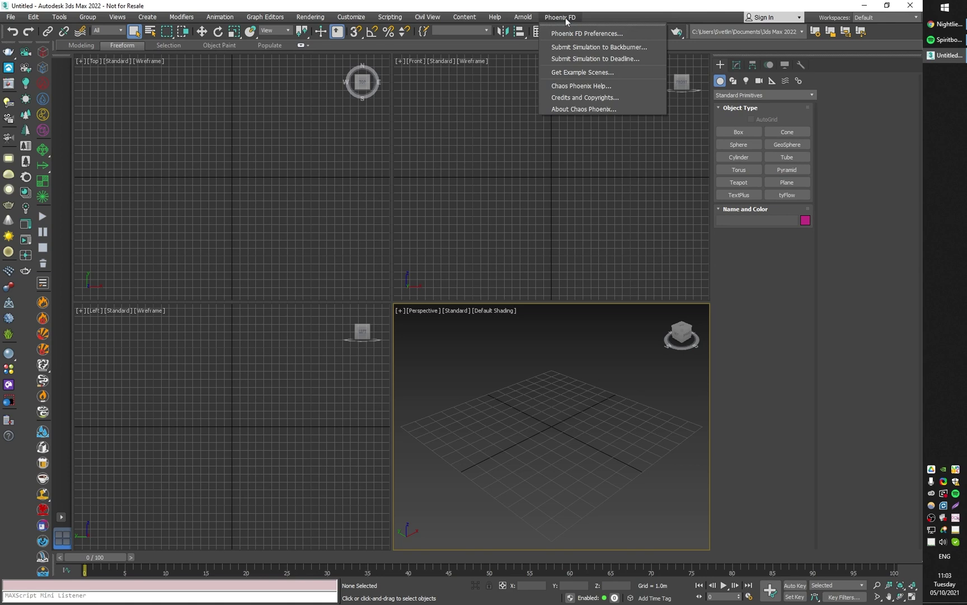
click(573, 110)
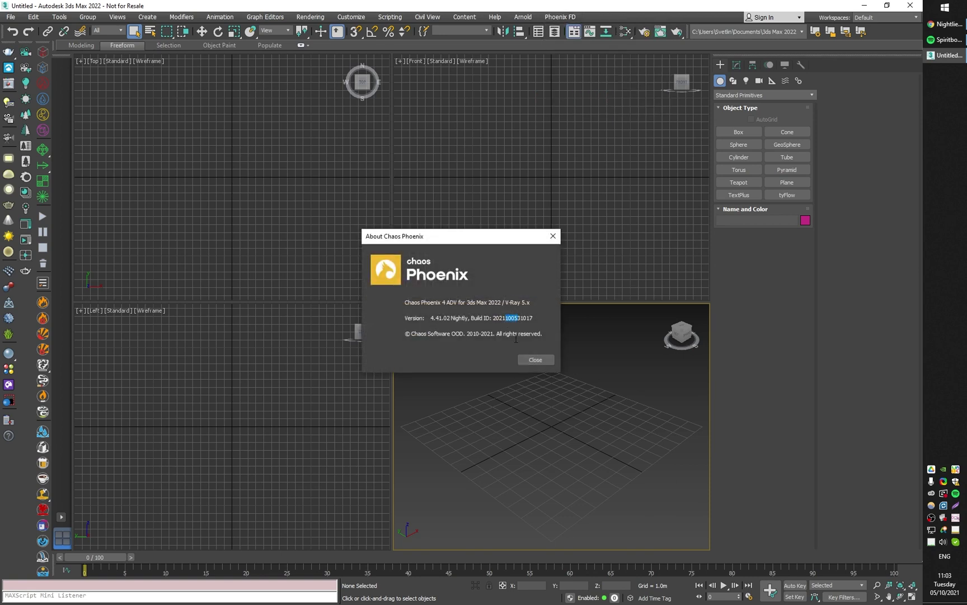
click(534, 359)
Draw a small sphere at the scene centre and add a Phoenix FD Liquid simulator around it.
click(739, 144)
drag(531, 404, 550, 403)
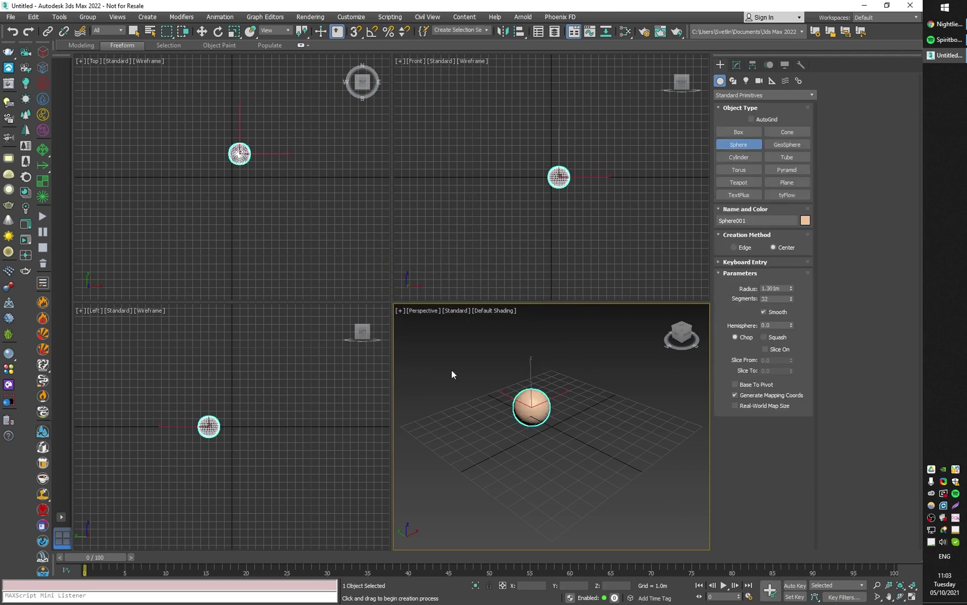
click(736, 66)
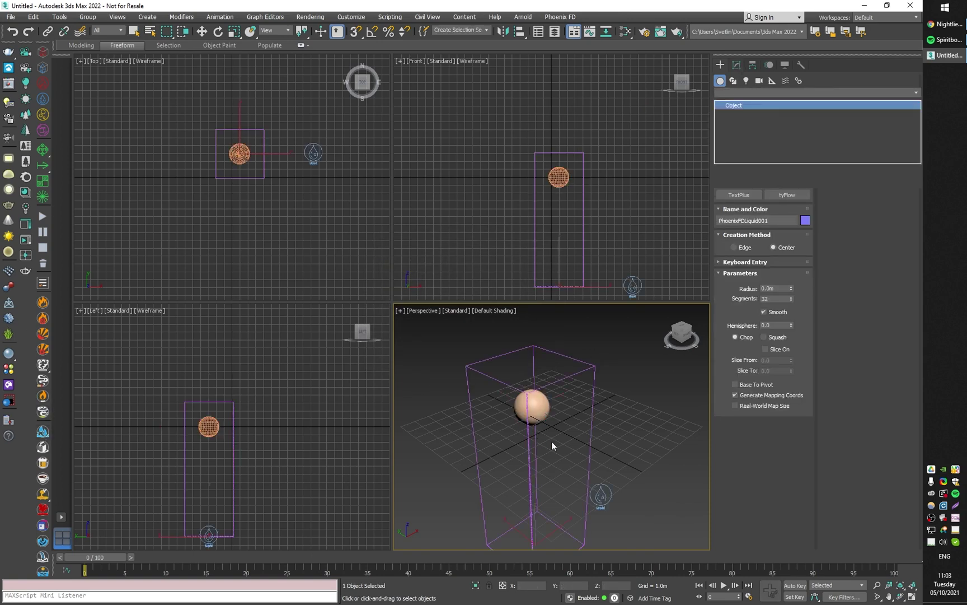
Set the grid X and Y cells to 200, then decrease resolution twice to 102×102×123.
scroll(585, 393, down, 2)
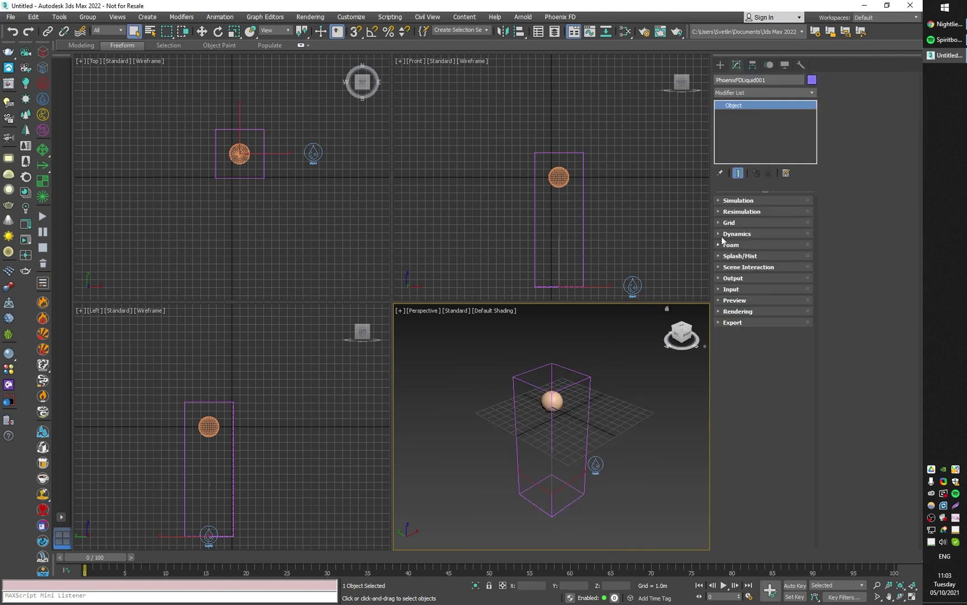
click(731, 222)
double_click(784, 256)
text(200)
key(Tab)
key(Return)
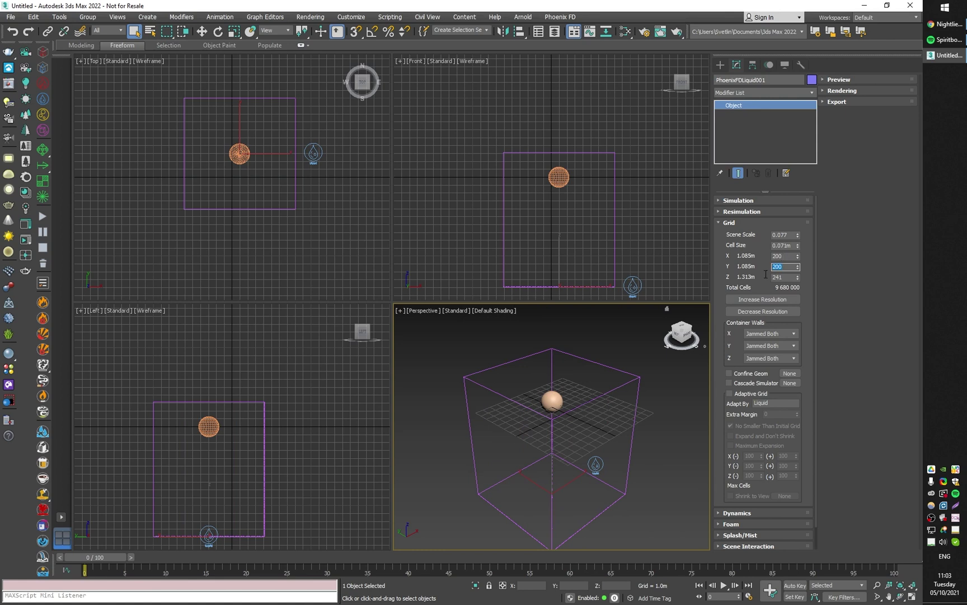
click(752, 313)
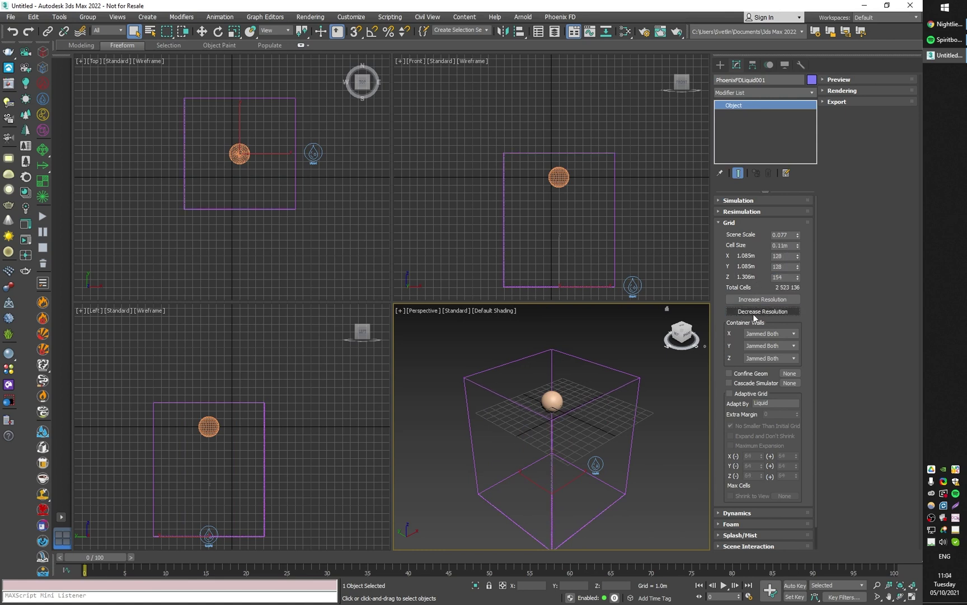
click(753, 311)
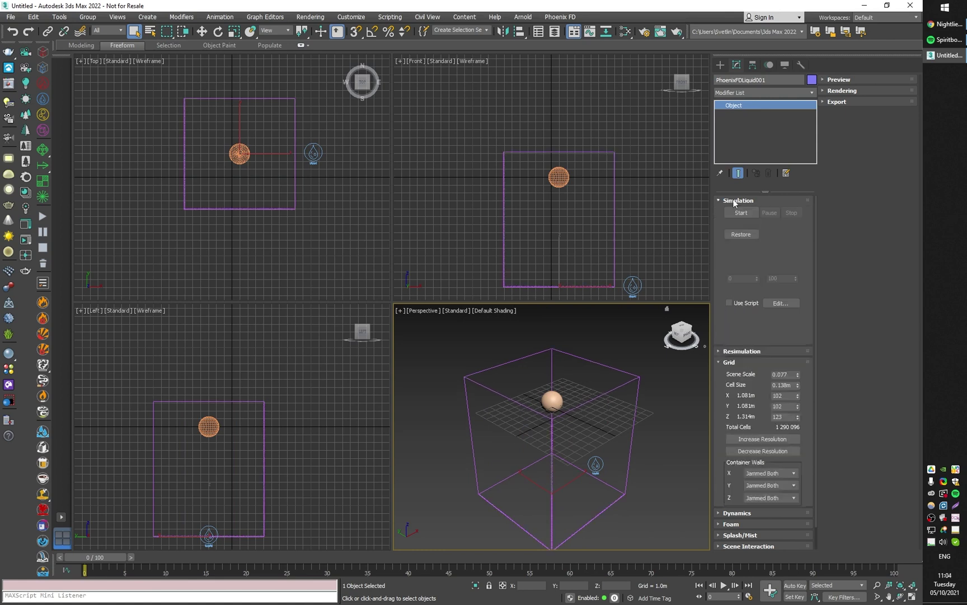
Start the liquid simulation and maximize the Perspective view framed on the container.
click(734, 202)
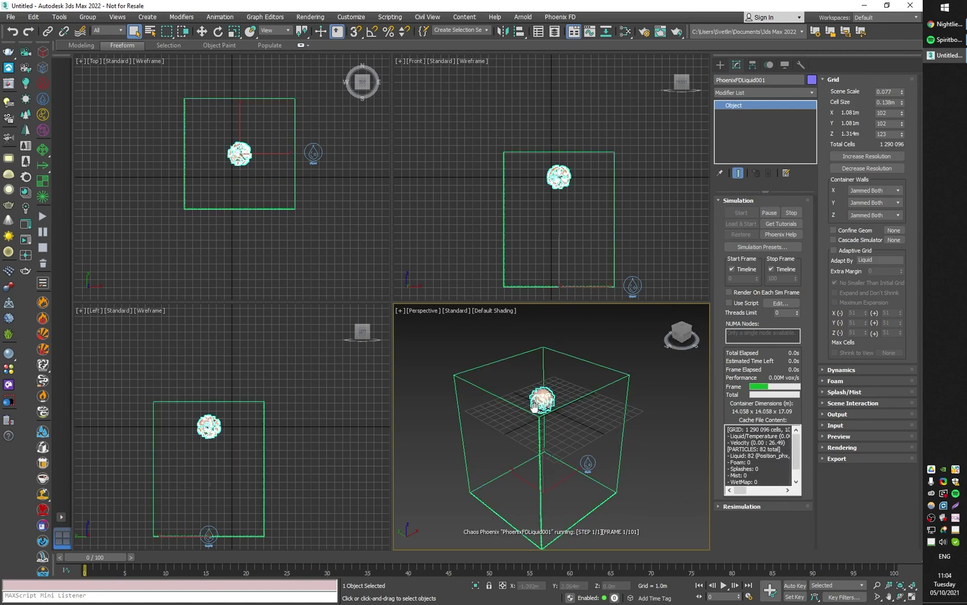
key(alt+w)
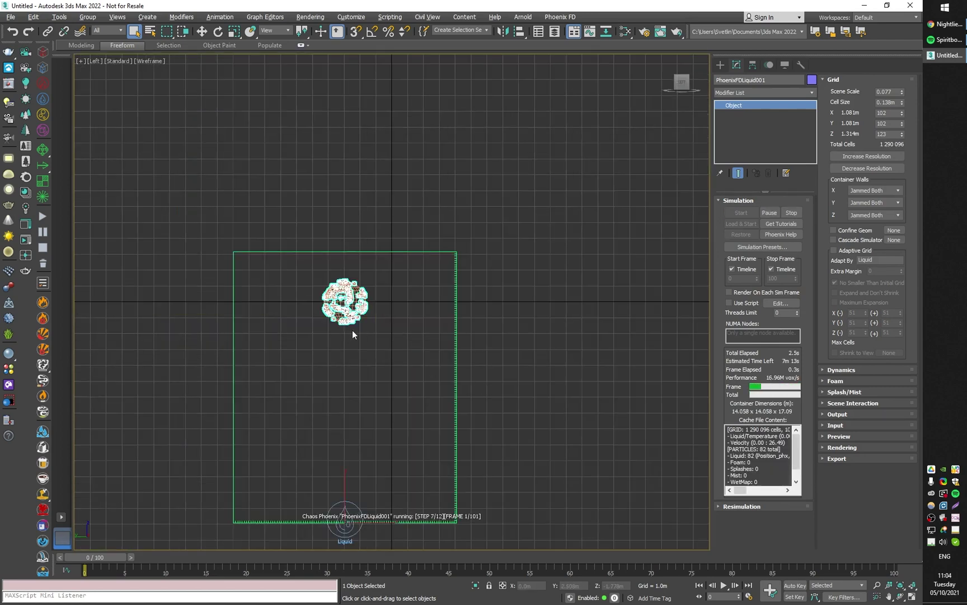
key(alt+w)
right_click(491, 394)
key(alt+w)
mouse_move(435, 354)
alt+middle_down()
mouse_move(443, 367)
mouse_move(453, 358)
mouse_move(427, 356)
alt+middle_up()
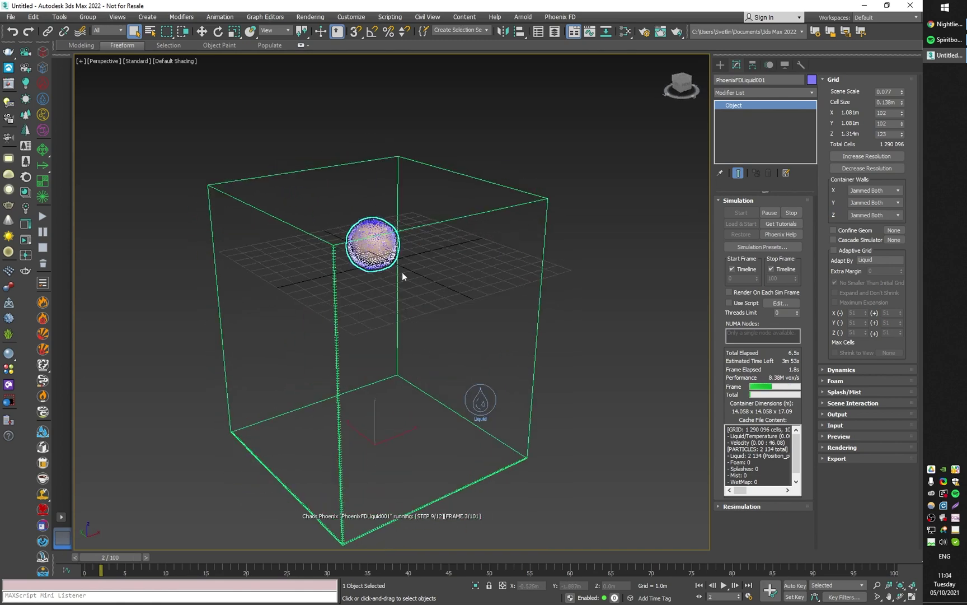
middle_drag(402, 272, 392, 232)
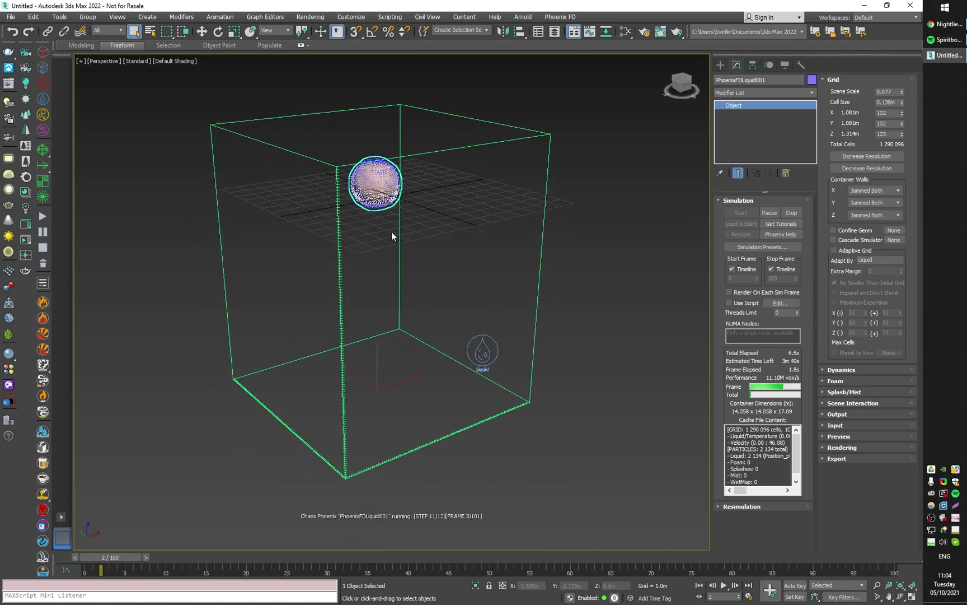
Enable Splash/Mist generation, declining the splash particle shader prompt.
click(856, 391)
click(835, 274)
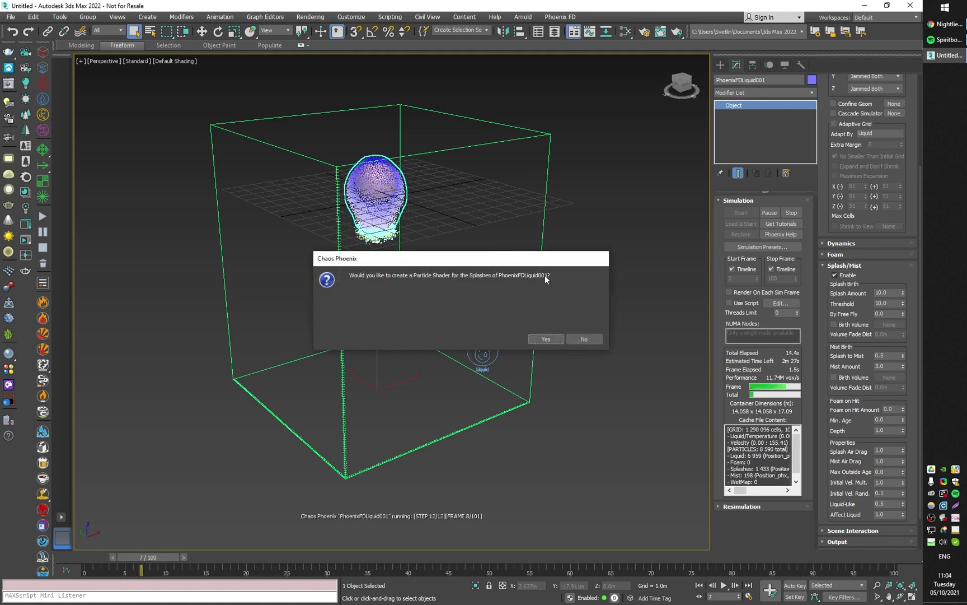
click(586, 338)
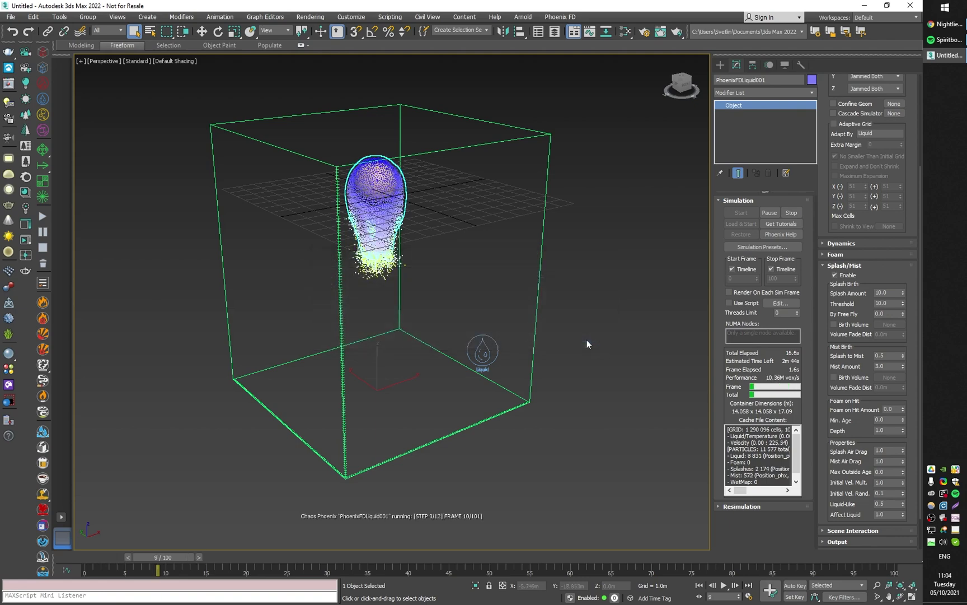
middle_drag(388, 294, 398, 320)
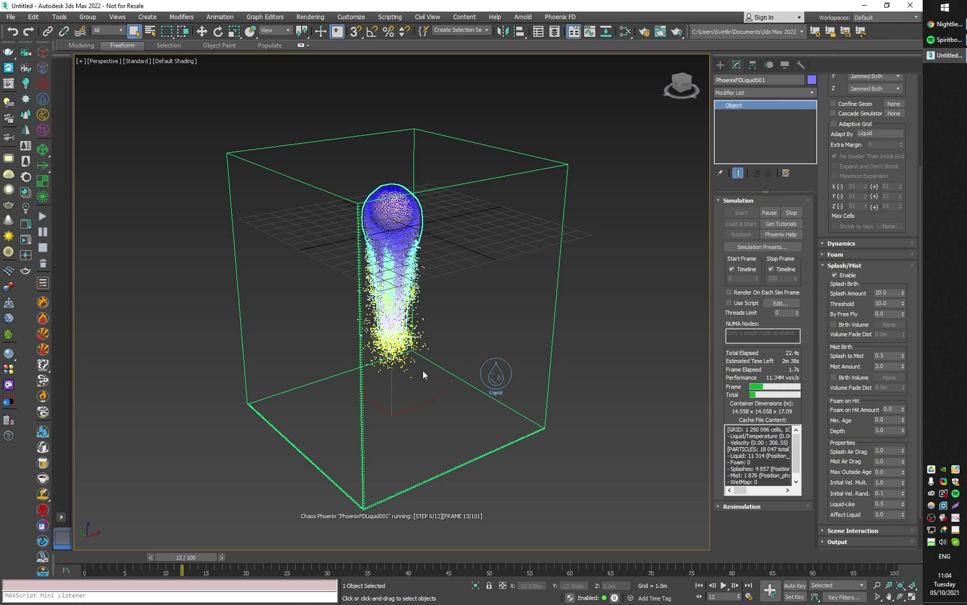
middle_drag(423, 372, 421, 348)
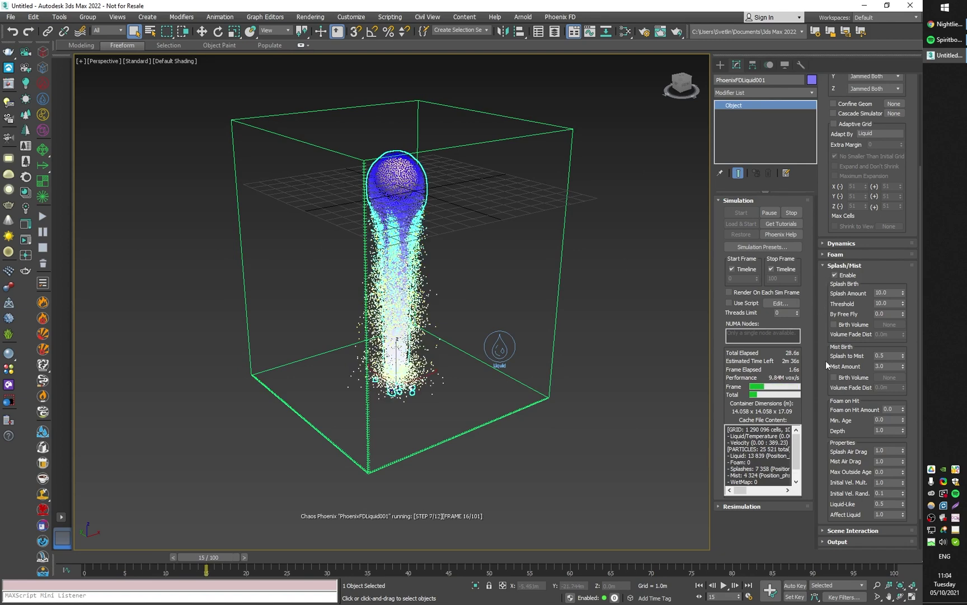
scroll(827, 386, down, 8)
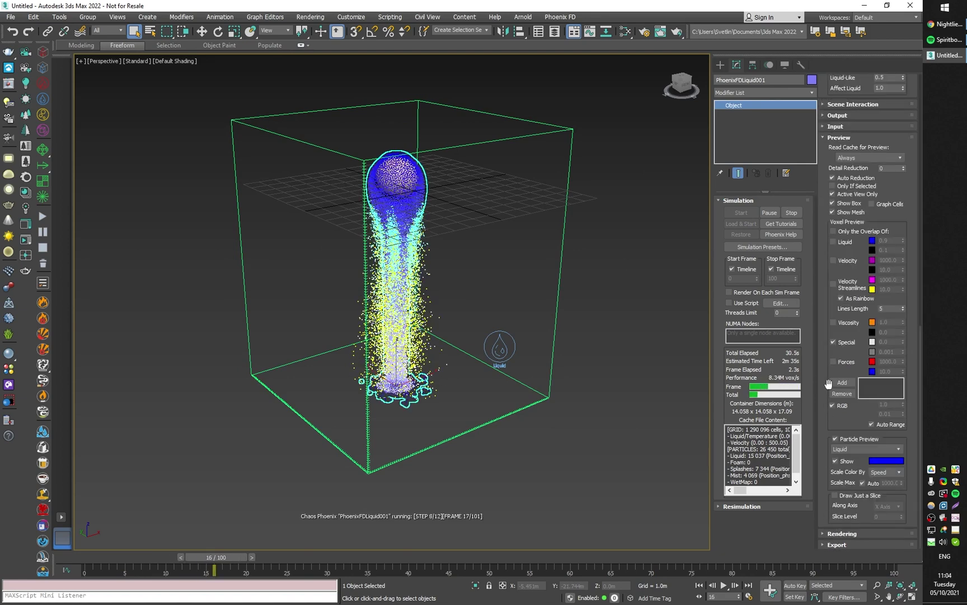
Set Particle Preview to Splashes, then to Mist, and check the Splash to Mist value.
click(855, 449)
click(848, 464)
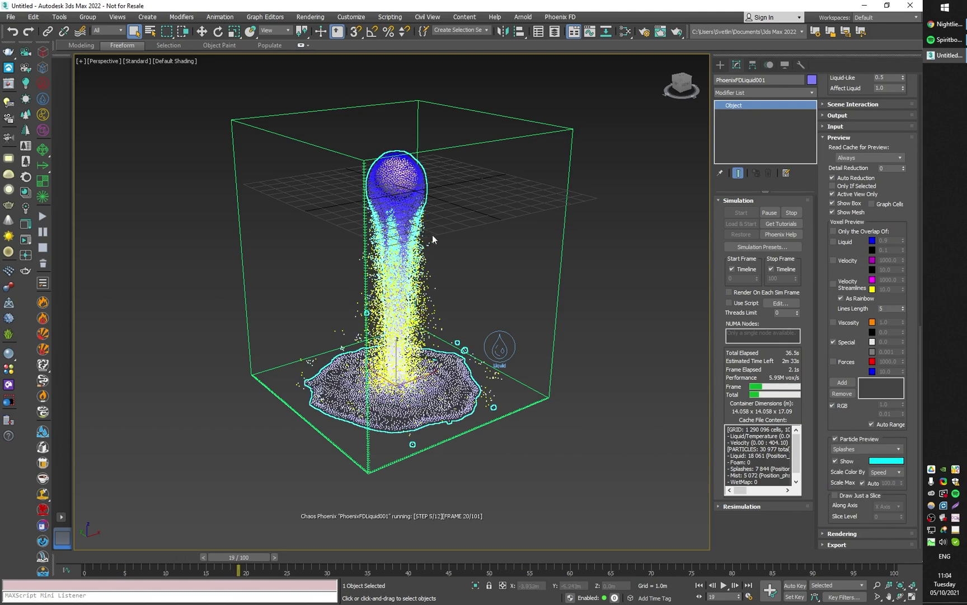
click(853, 448)
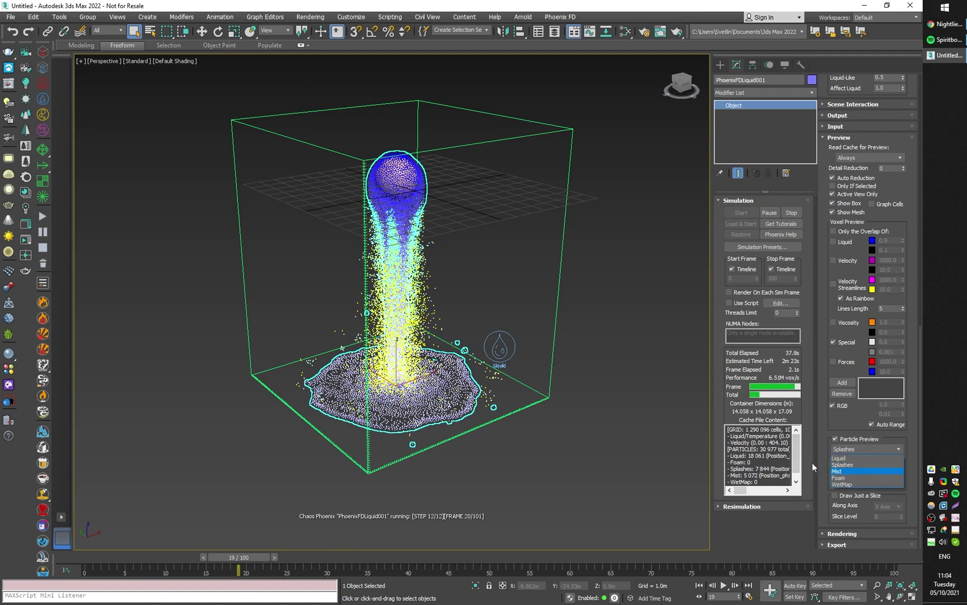
click(839, 472)
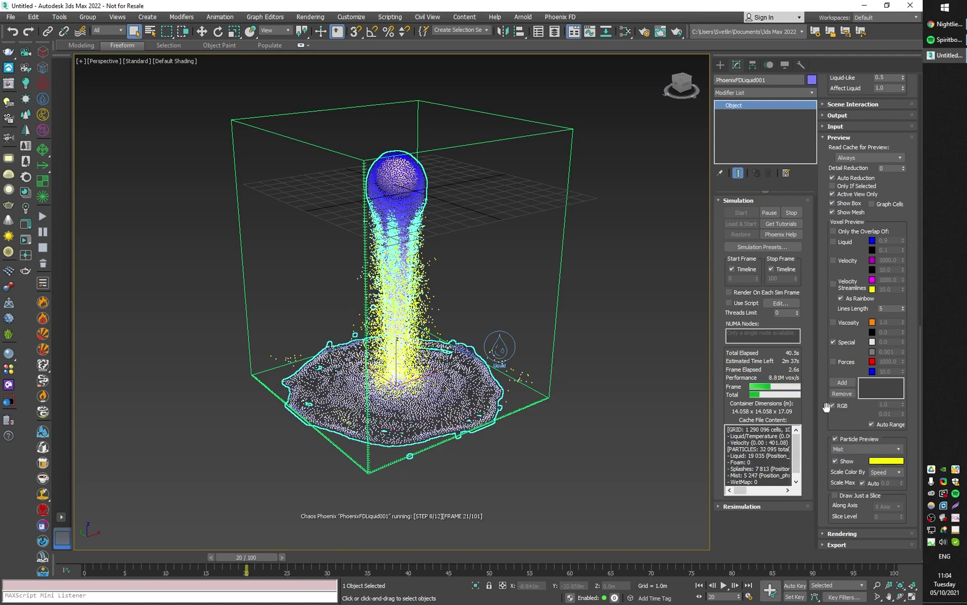
scroll(831, 410, up, 10)
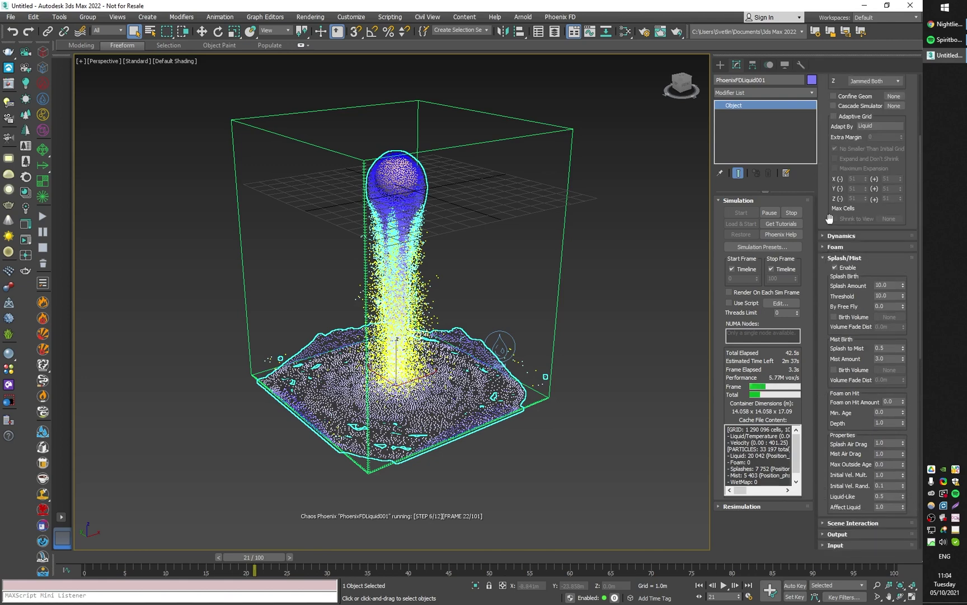
double_click(890, 347)
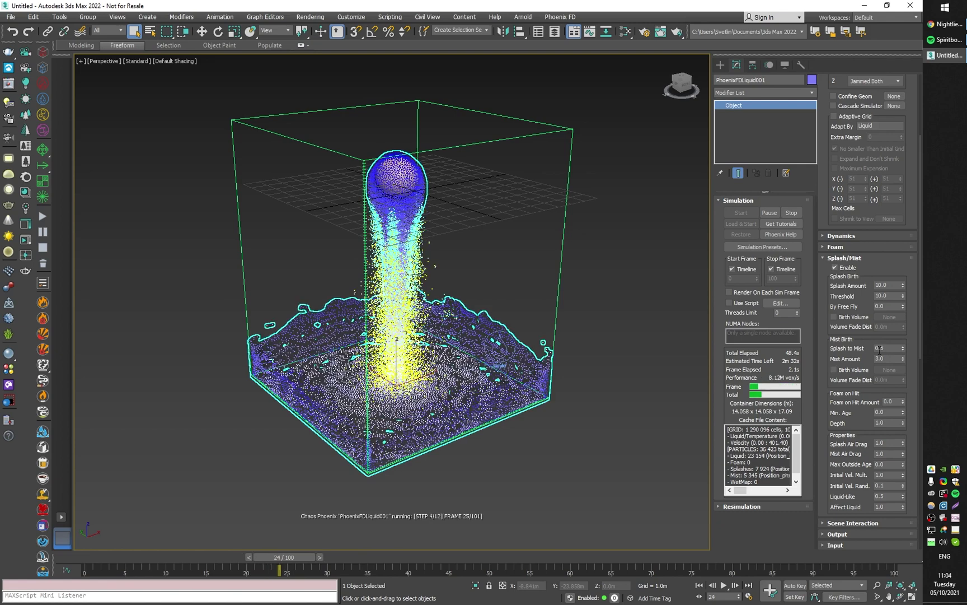
click(840, 258)
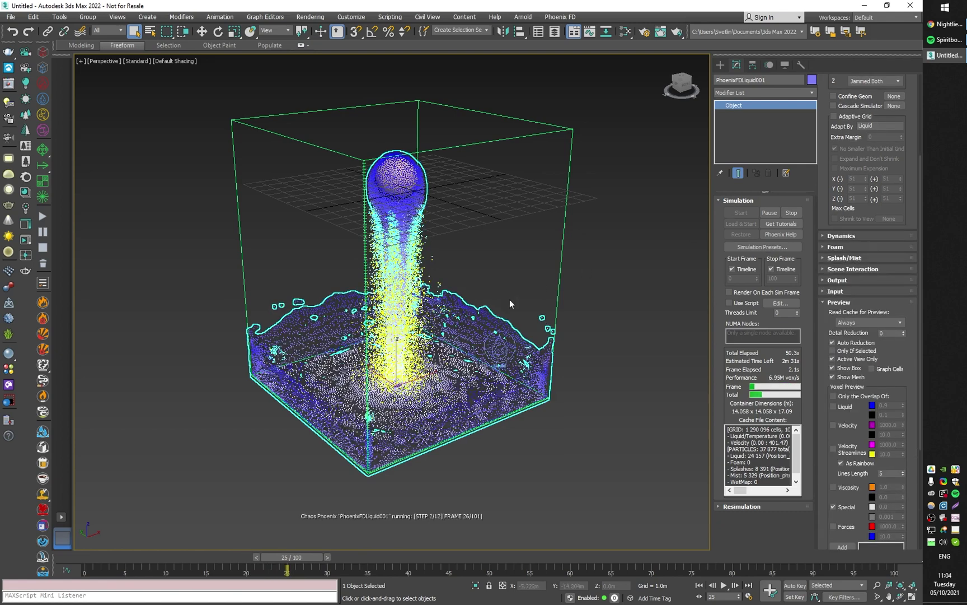
Stop the simulation at frame 26 and switch the viewport shading to Clay.
middle_drag(403, 354, 416, 362)
key(Escape)
alt+middle_drag(146, 84, 194, 76)
click(174, 60)
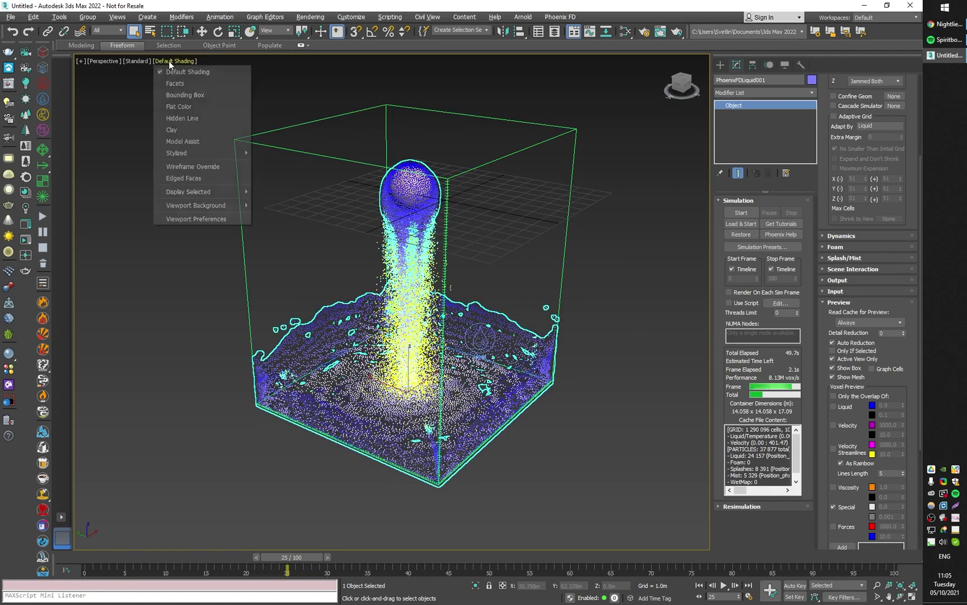
click(177, 131)
alt+middle_drag(601, 398, 566, 381)
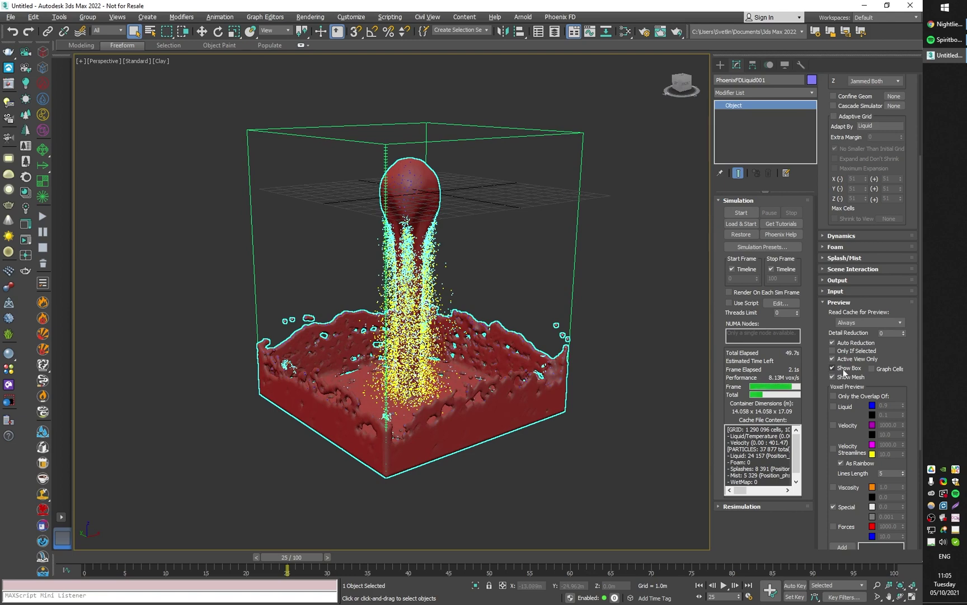
Turn off Particle Preview to show only the liquid mesh, and expand the Rendering rollout.
scroll(824, 403, down, 5)
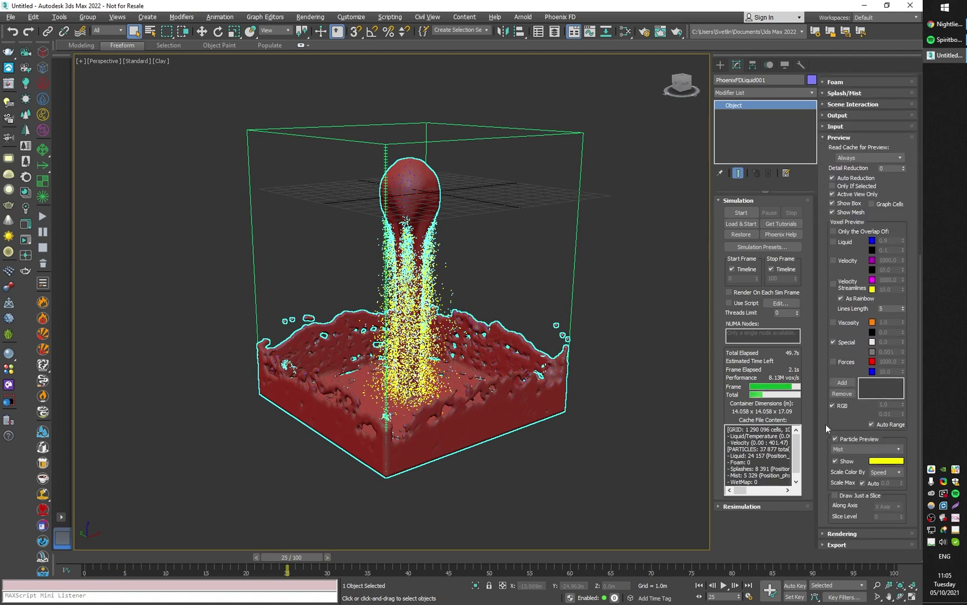
click(859, 437)
alt+middle_drag(400, 386, 361, 271)
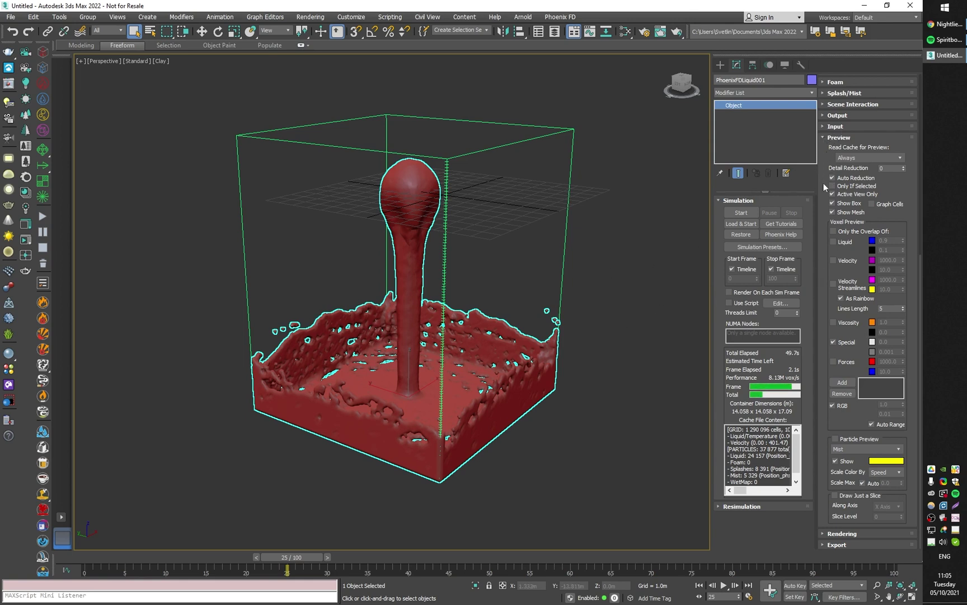
click(838, 138)
click(828, 451)
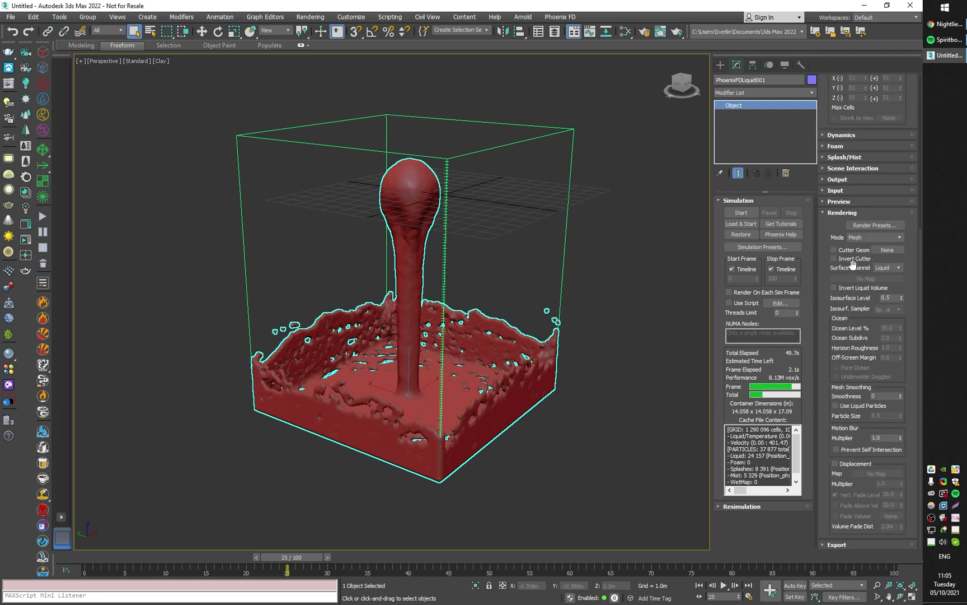
Set the Surface Channel to Texture and assign a PhoenixFDParticleTex map.
drag(853, 265, 854, 266)
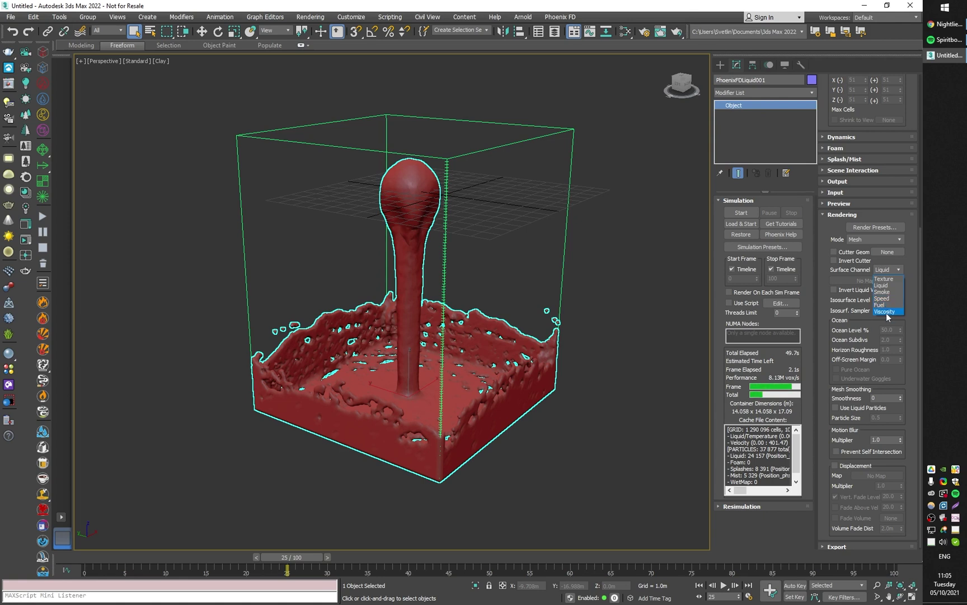
click(888, 278)
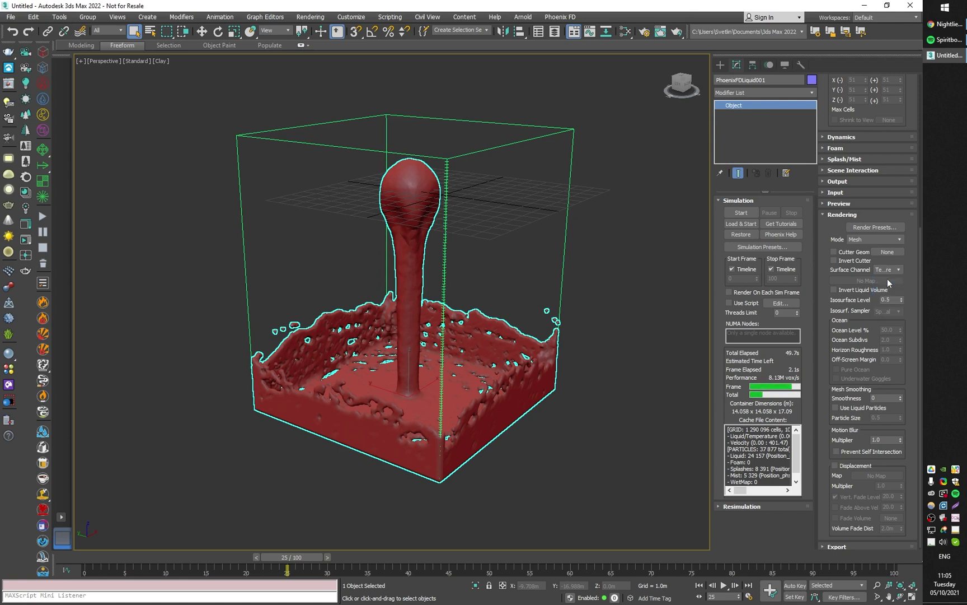
click(856, 281)
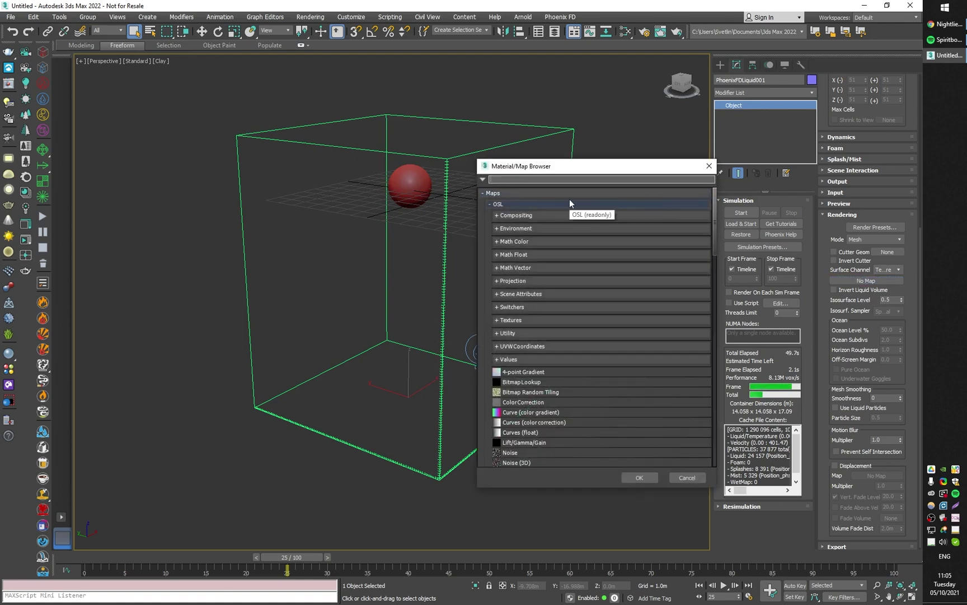
text(pho)
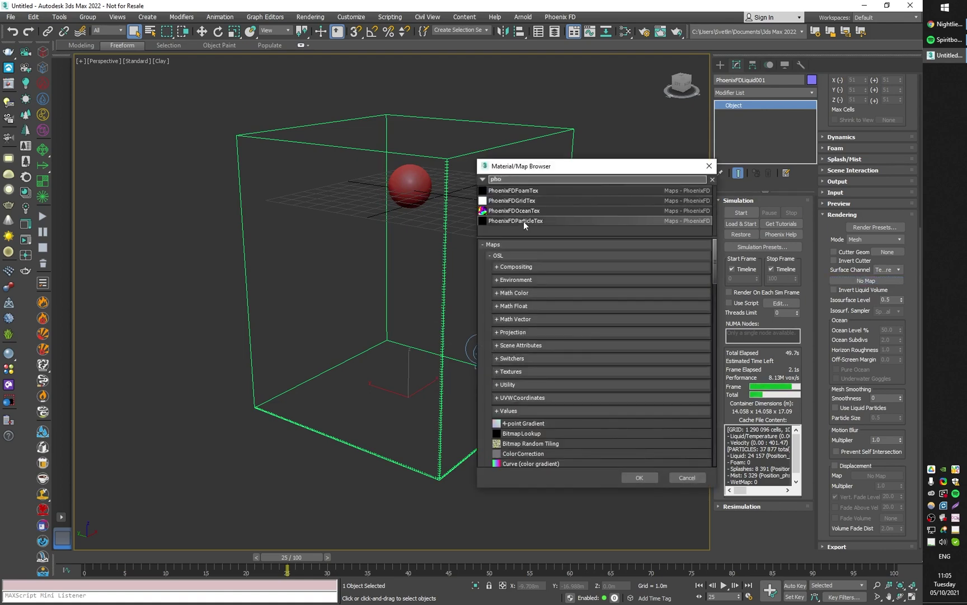
click(640, 477)
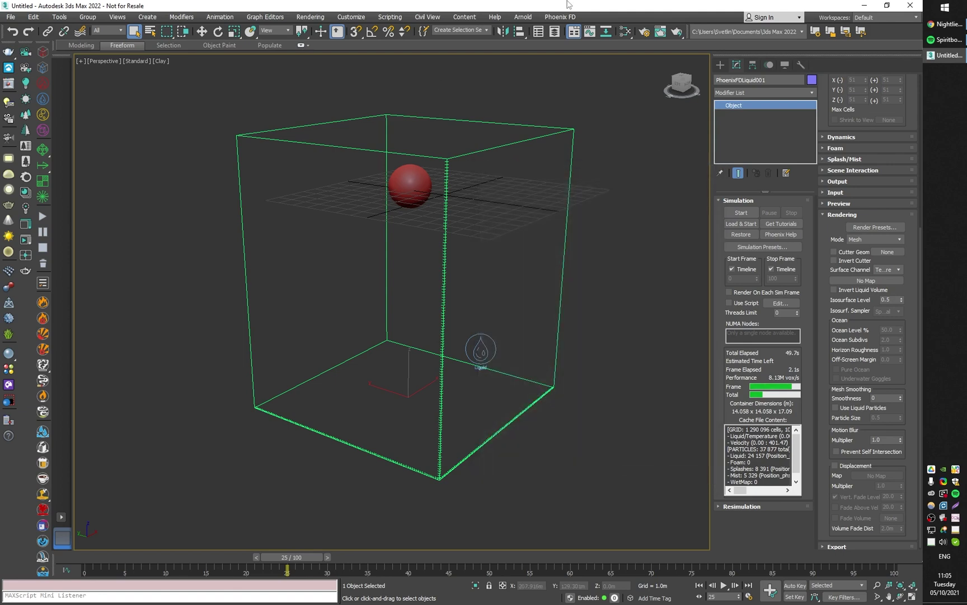
middle_drag(492, 207, 601, 180)
Add Map #1 as a node in the Slate Material Editor.
click(625, 32)
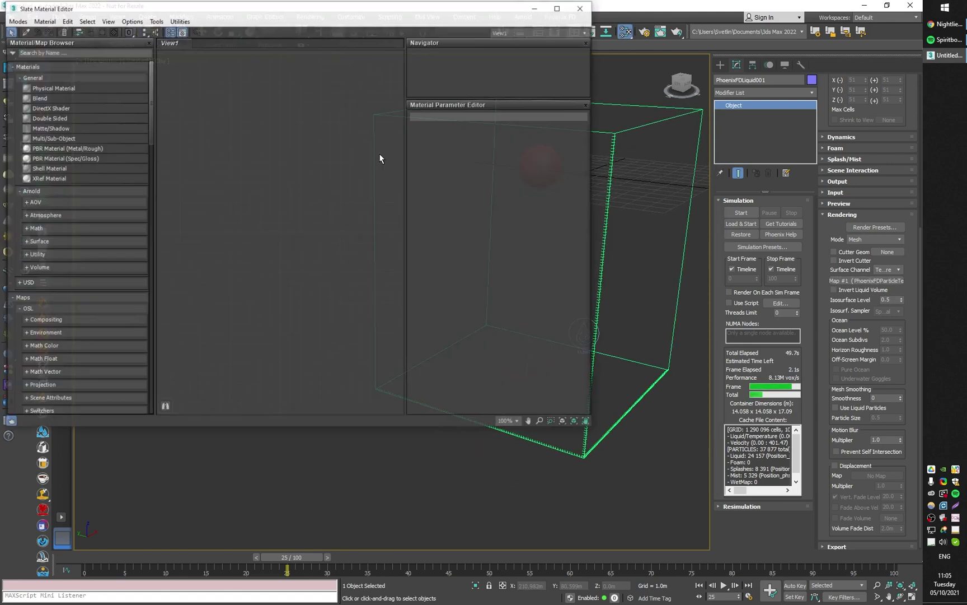
drag(391, 16, 363, 60)
drag(123, 142, 120, 421)
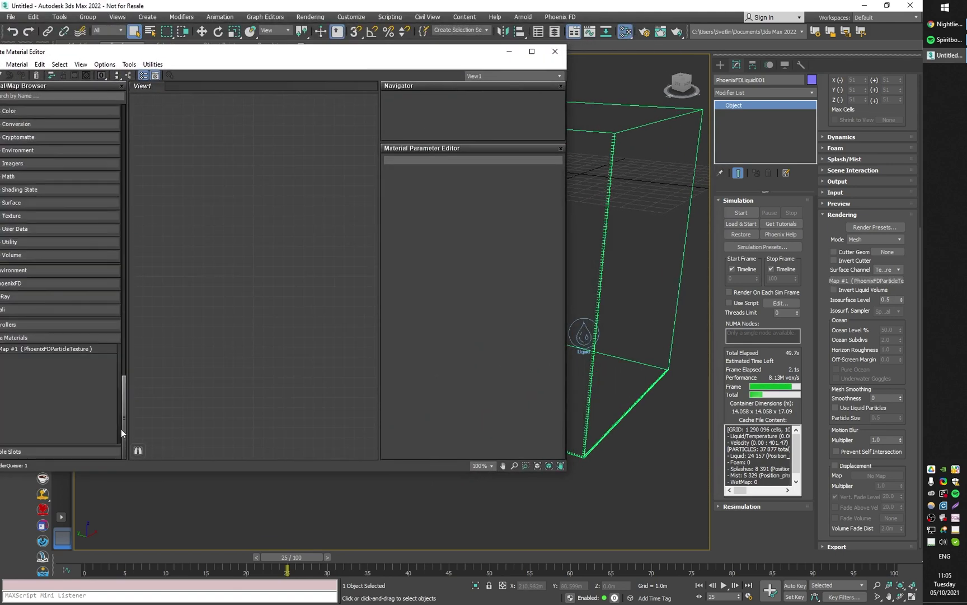
double_click(41, 349)
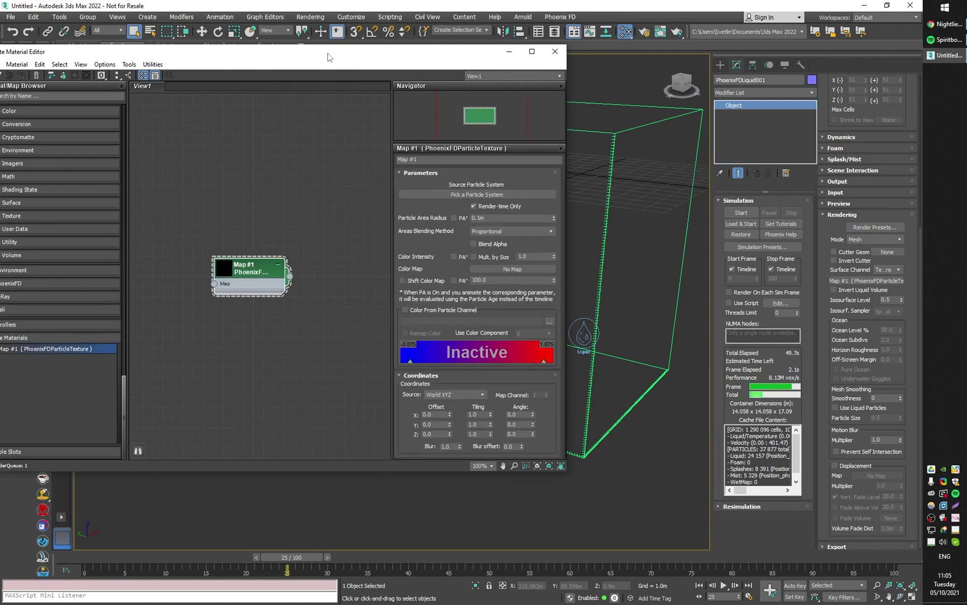
drag(327, 54, 201, 47)
double_click(98, 258)
Set Map #1's particle system source to PhoenixFDLiquid001's Particles [Liquid].
click(349, 188)
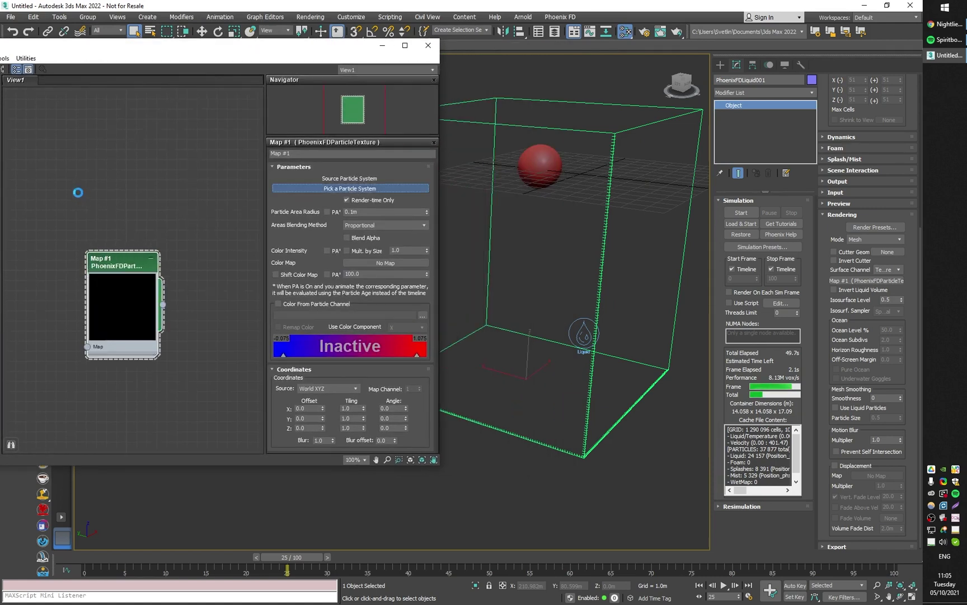
key(h)
click(199, 466)
click(393, 249)
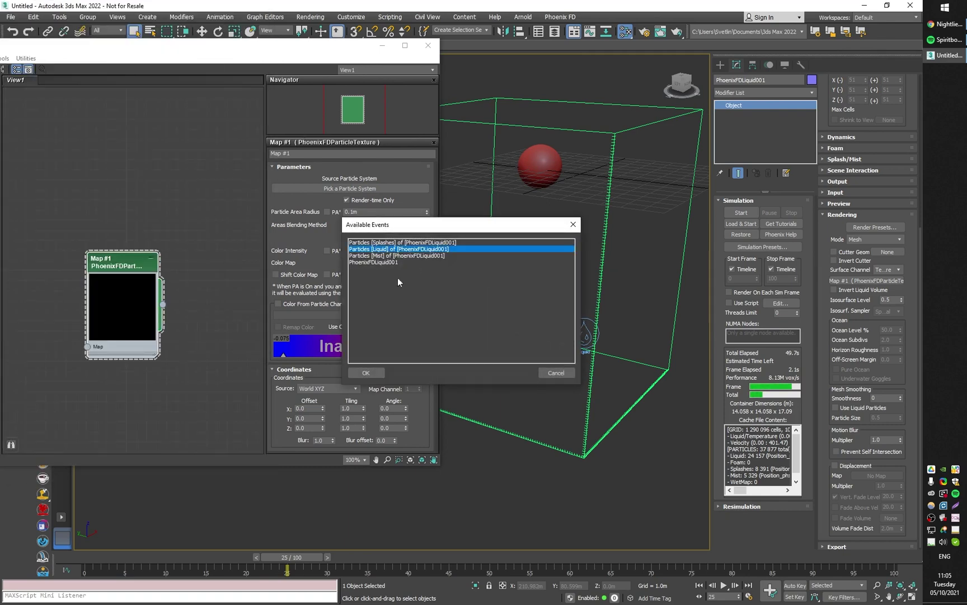
click(367, 373)
drag(332, 51, 301, 61)
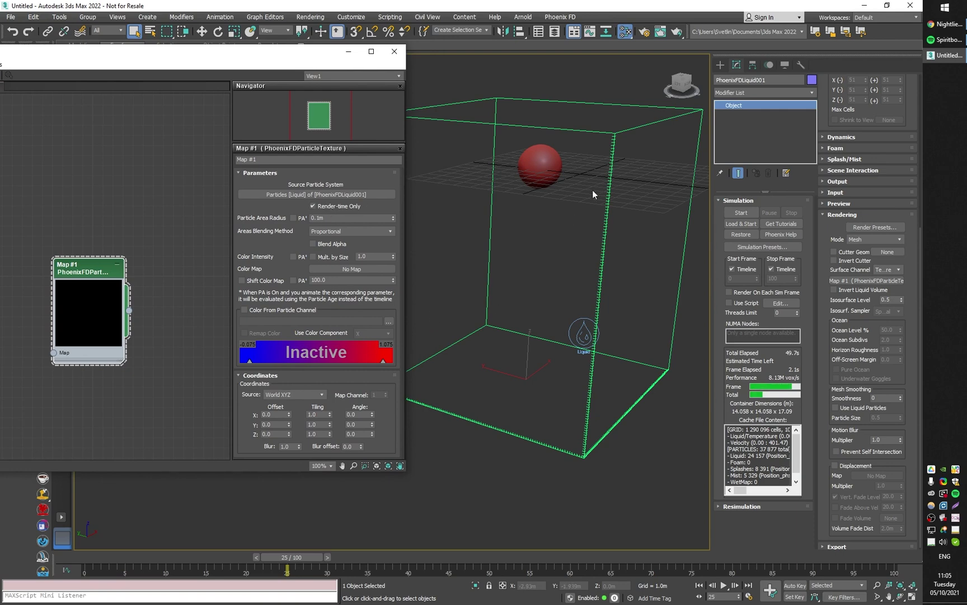
Uncheck Render-time Only on Map #1 and set its Particle Area Radius to 0.138m.
click(328, 208)
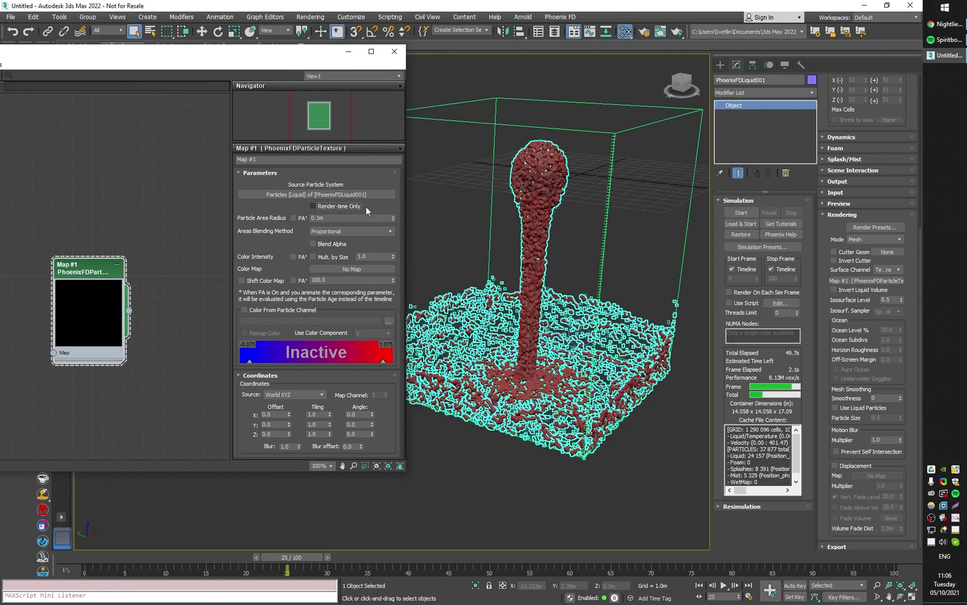
drag(265, 56, 219, 36)
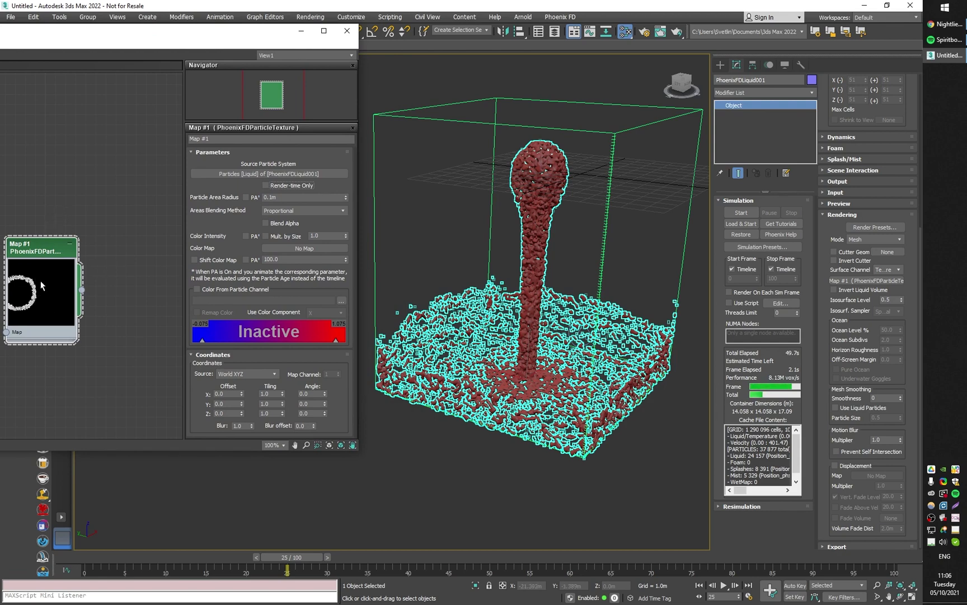
alt+middle_drag(442, 303, 582, 255)
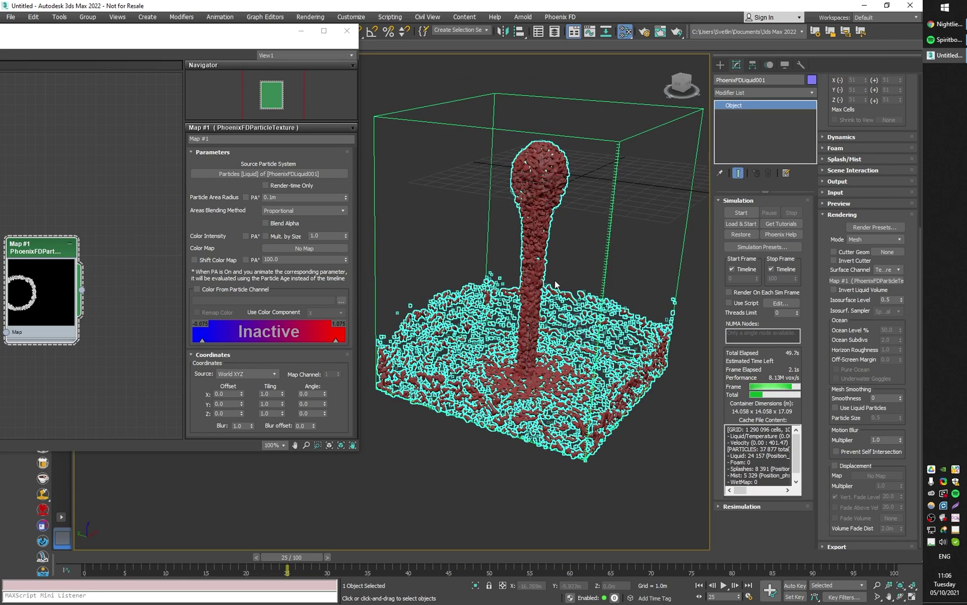
click(581, 255)
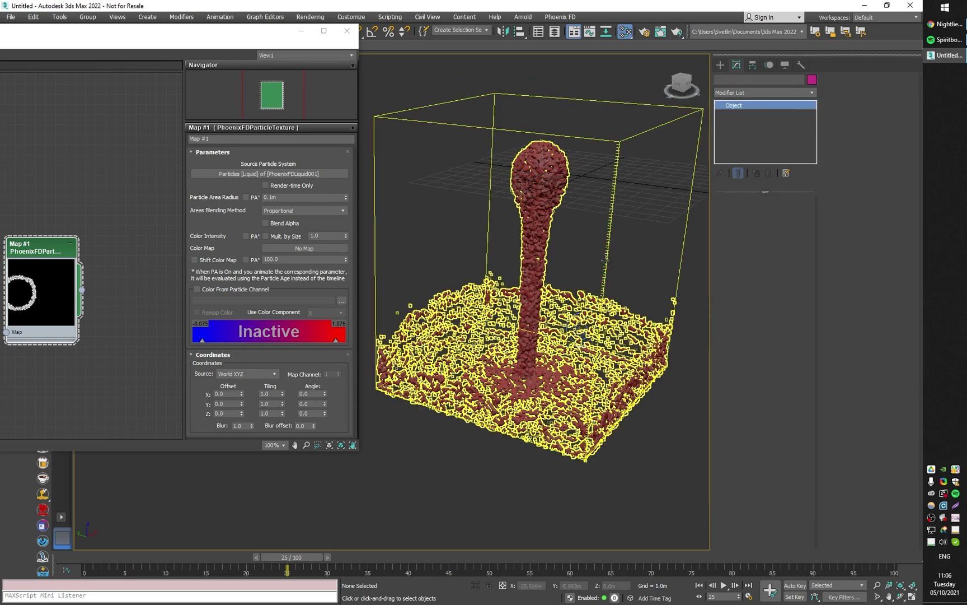
click(432, 204)
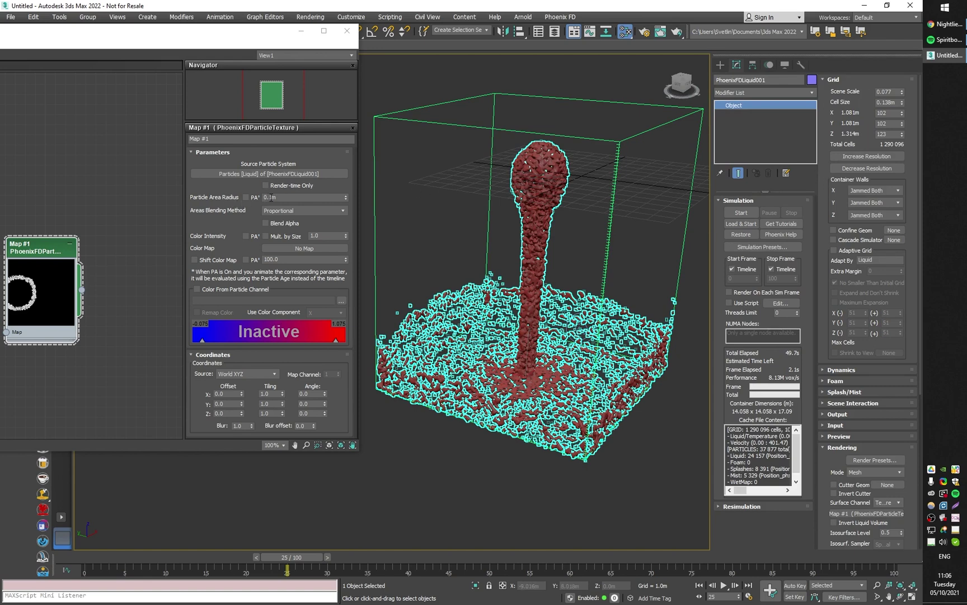
drag(279, 198, 259, 199)
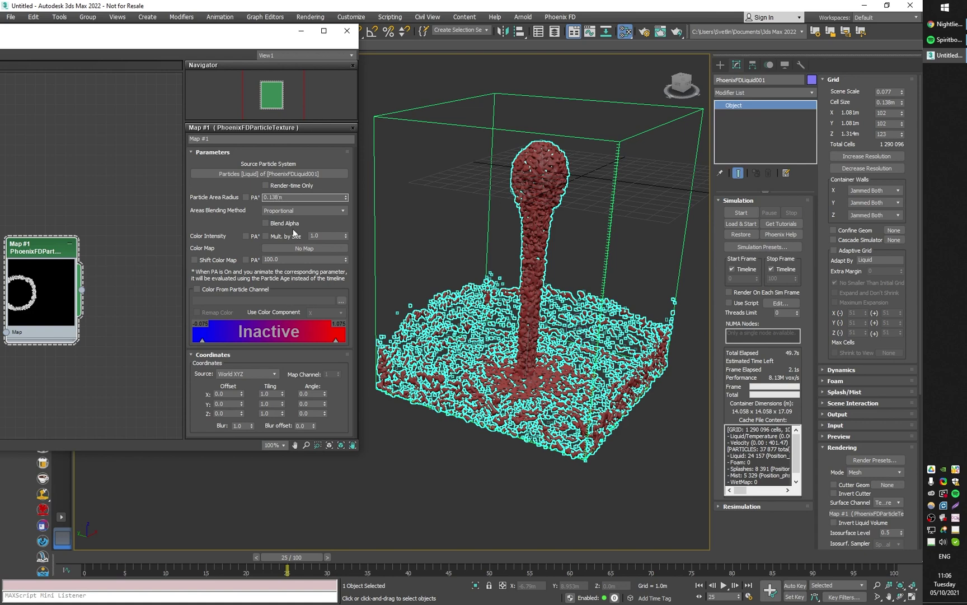
key(Return)
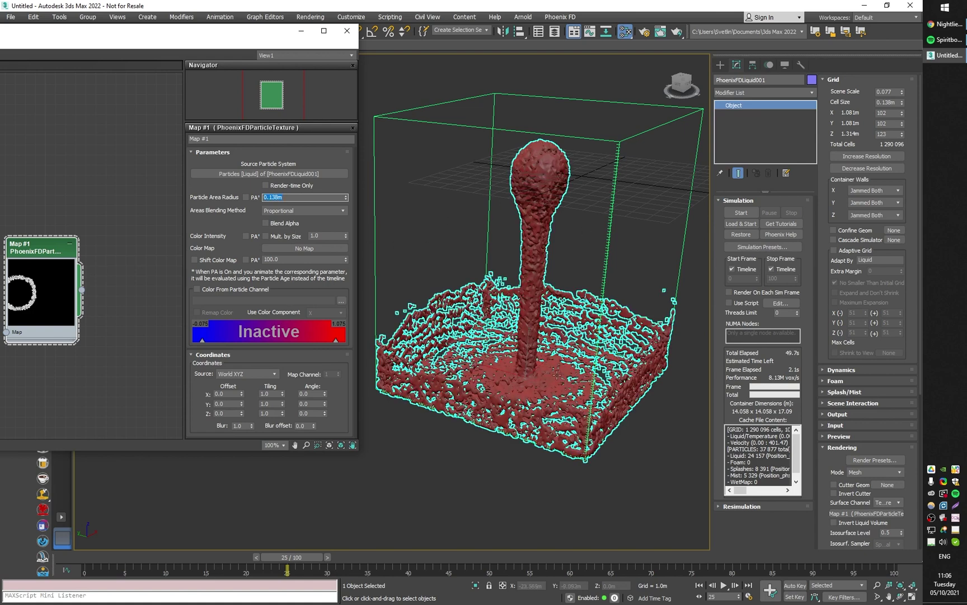
Set Map #1's Areas Blending Method to Equal.
click(288, 210)
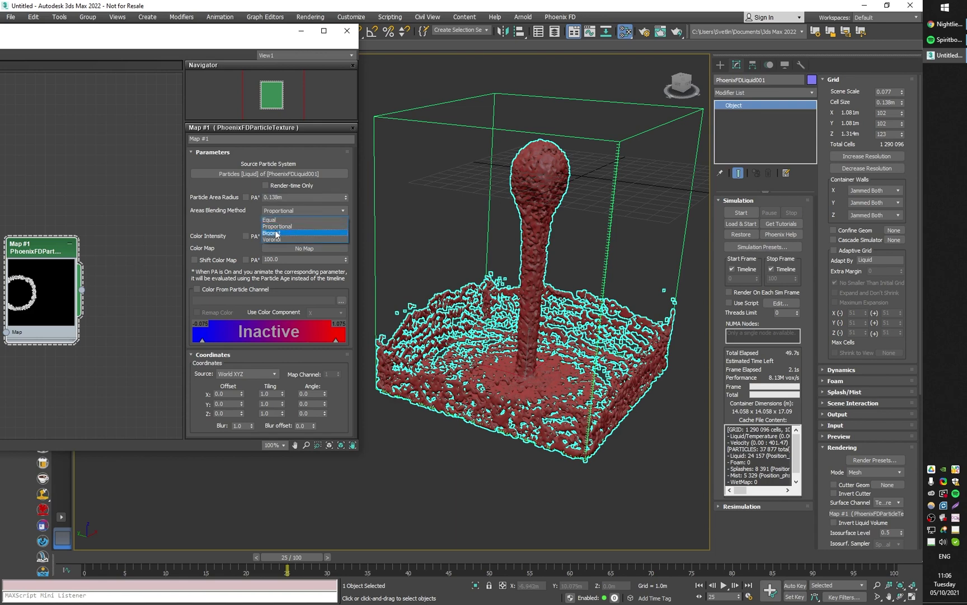
click(276, 233)
click(305, 210)
click(277, 217)
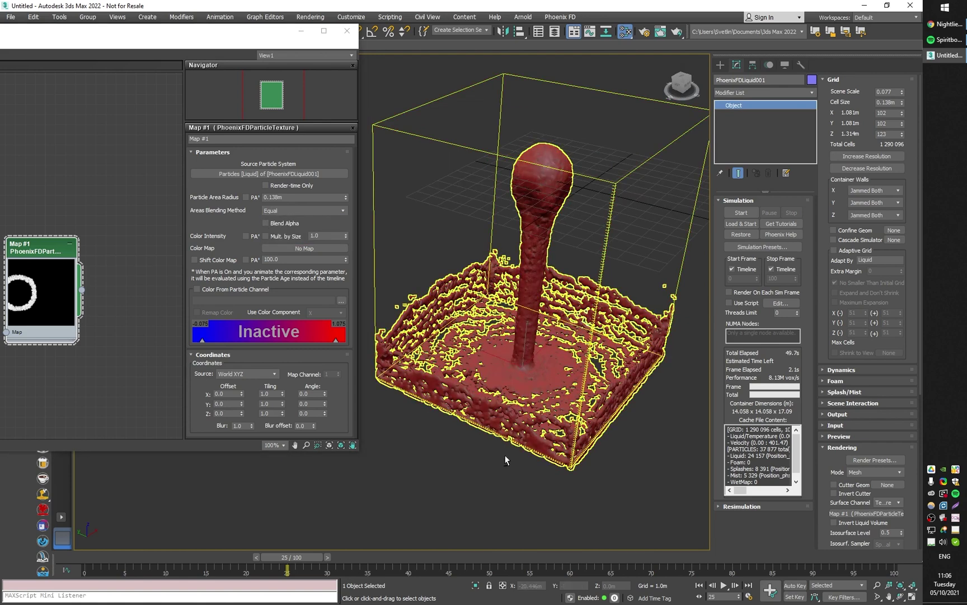
Raise the Particle Area Radius to 0.258m and check the smoother mesh at frame 21.
mouse_move(287, 557)
mouse_down()
mouse_move(238, 557)
mouse_move(269, 559)
mouse_up()
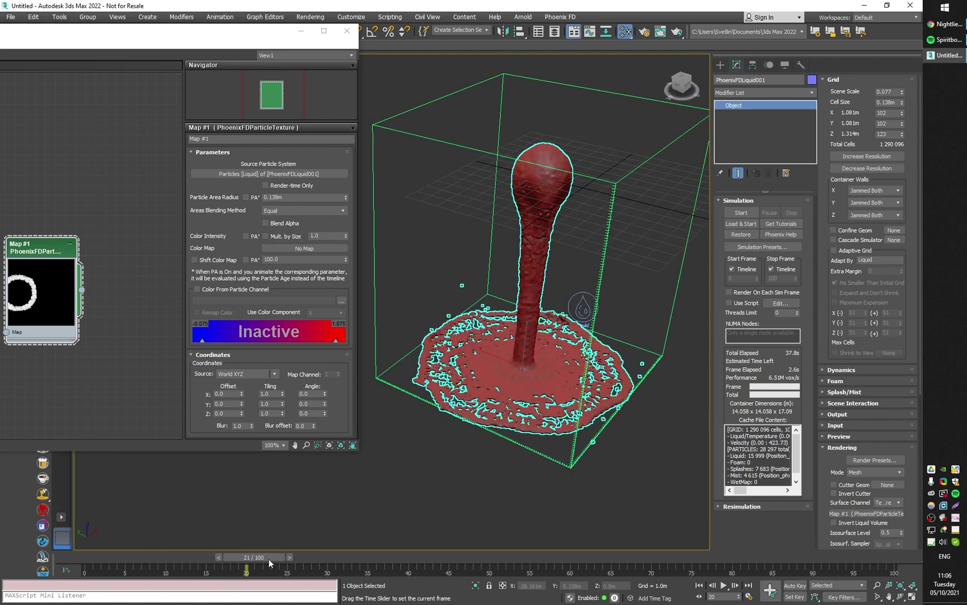
drag(346, 197, 347, 193)
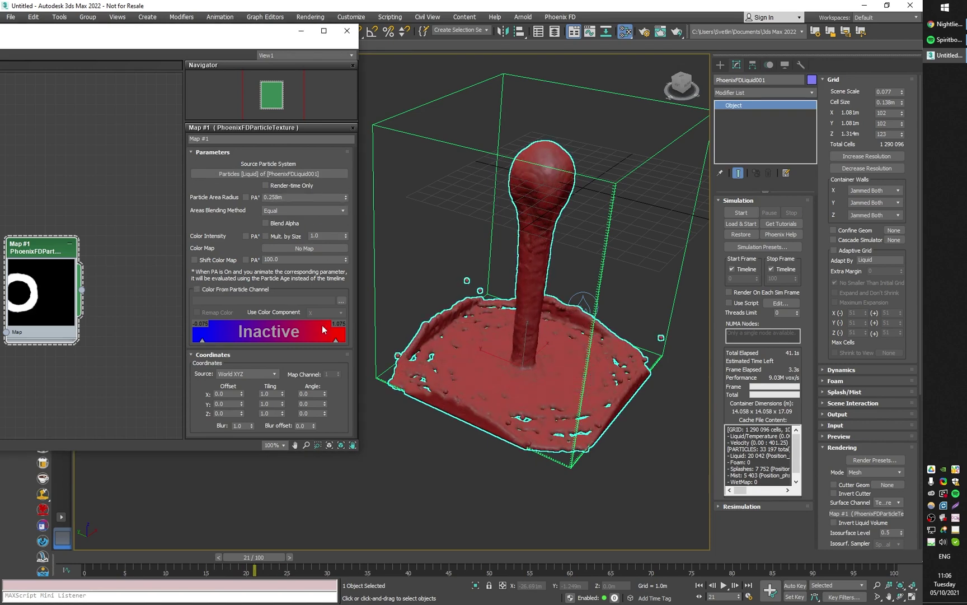
alt+middle_drag(448, 455, 438, 466)
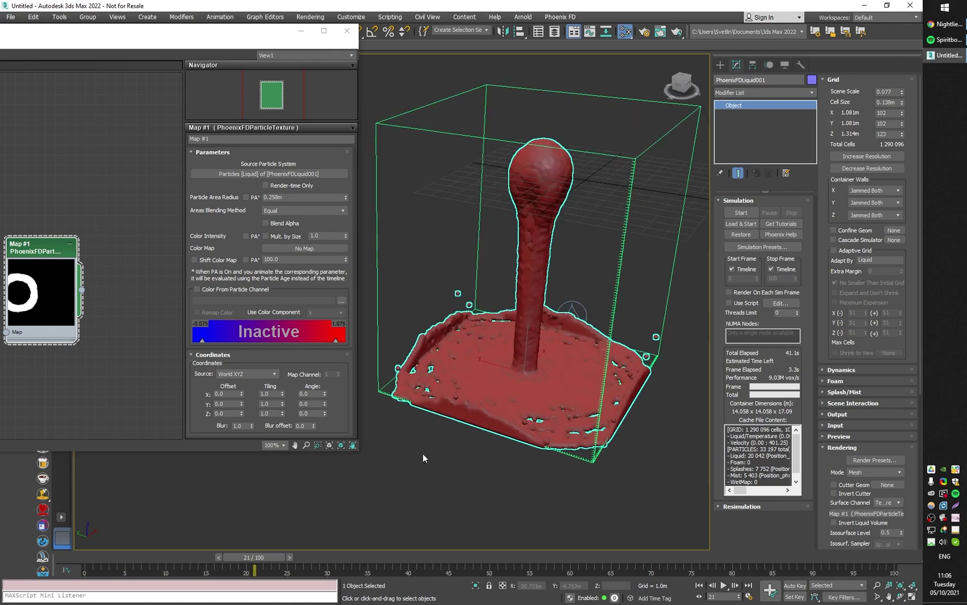
mouse_move(268, 561)
mouse_down()
mouse_move(239, 560)
mouse_move(270, 559)
mouse_up()
mouse_move(484, 407)
alt+middle_down()
mouse_move(486, 386)
mouse_move(488, 404)
alt+middle_up()
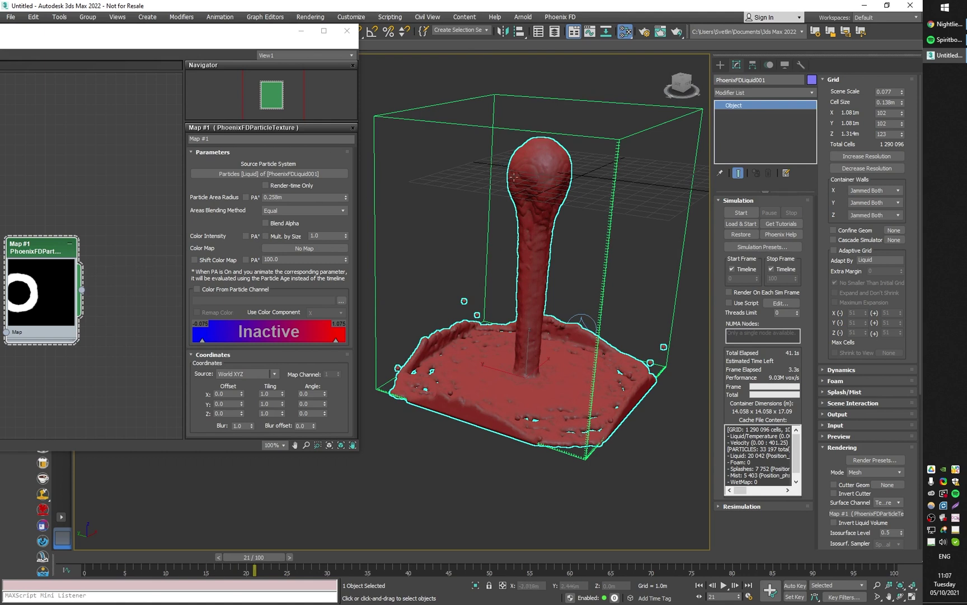
drag(56, 239, 77, 119)
Create a second PhoenixFD particle texture, Map #2, sourcing Particles [Splashes].
right_click(49, 263)
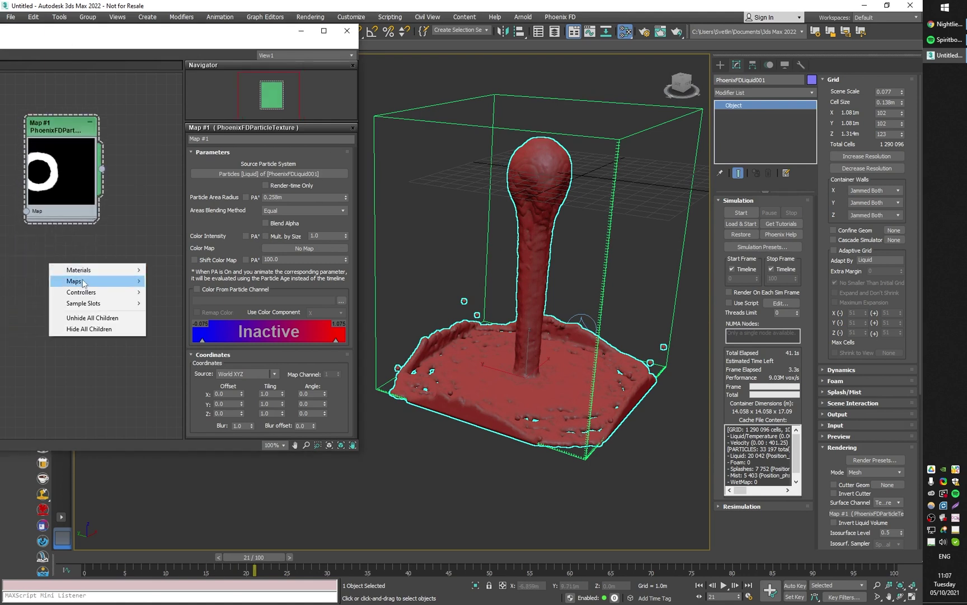
mouse_move(103, 285)
mouse_move(204, 326)
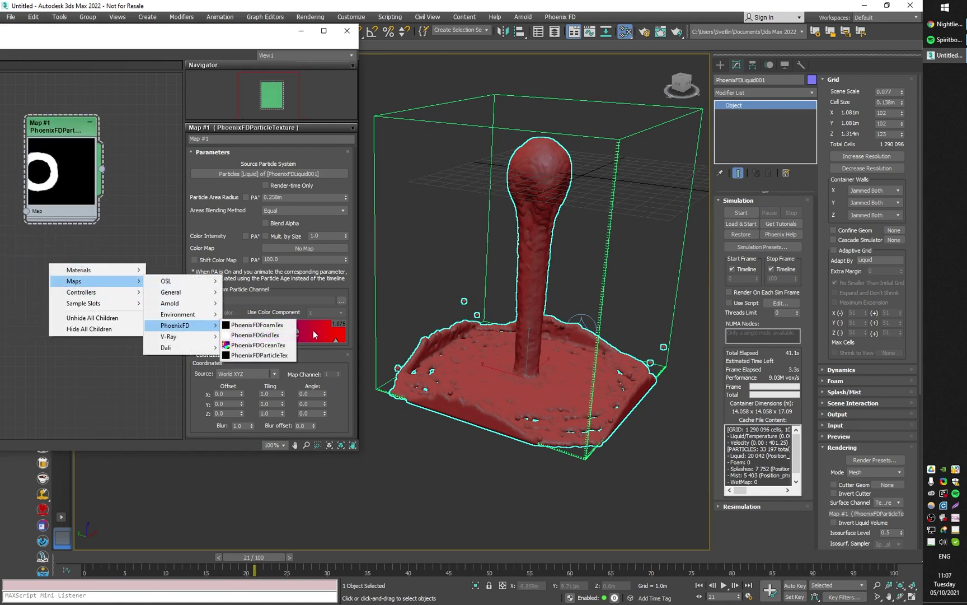
click(272, 358)
drag(26, 269, 71, 254)
click(260, 173)
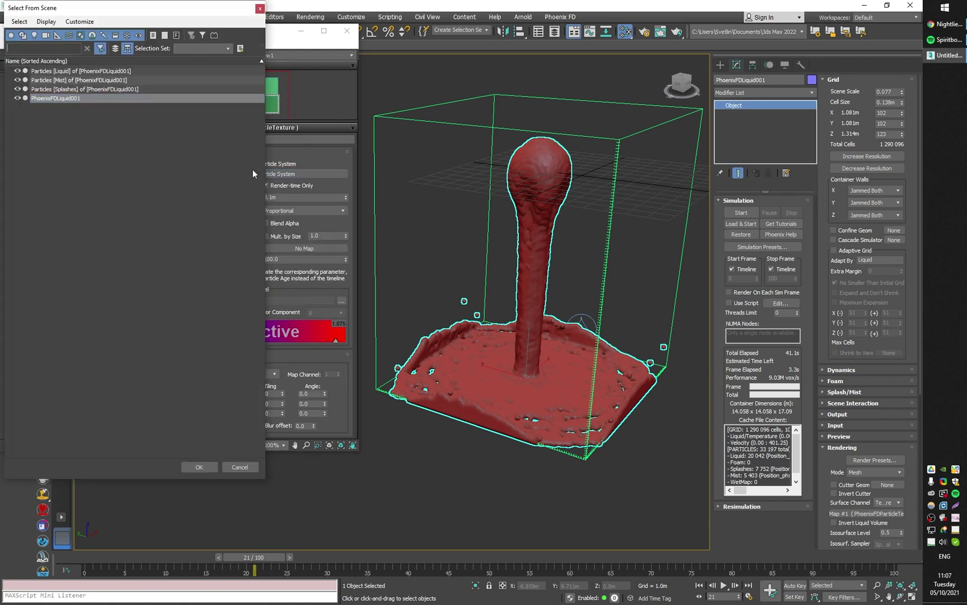
click(59, 89)
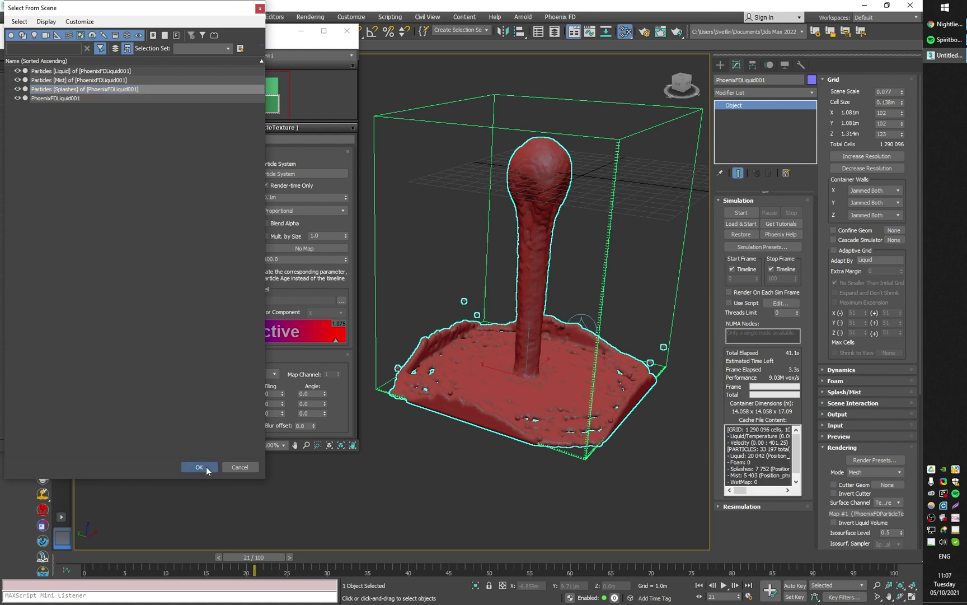
click(199, 466)
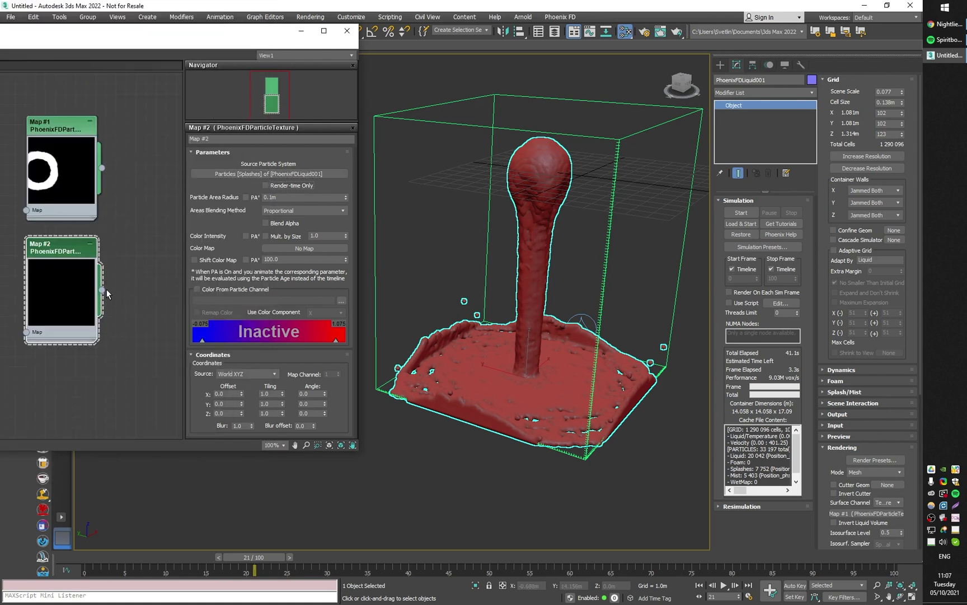
Instance Map #2 into the liquid's surface Map slot and review frames back to 17.
click(834, 79)
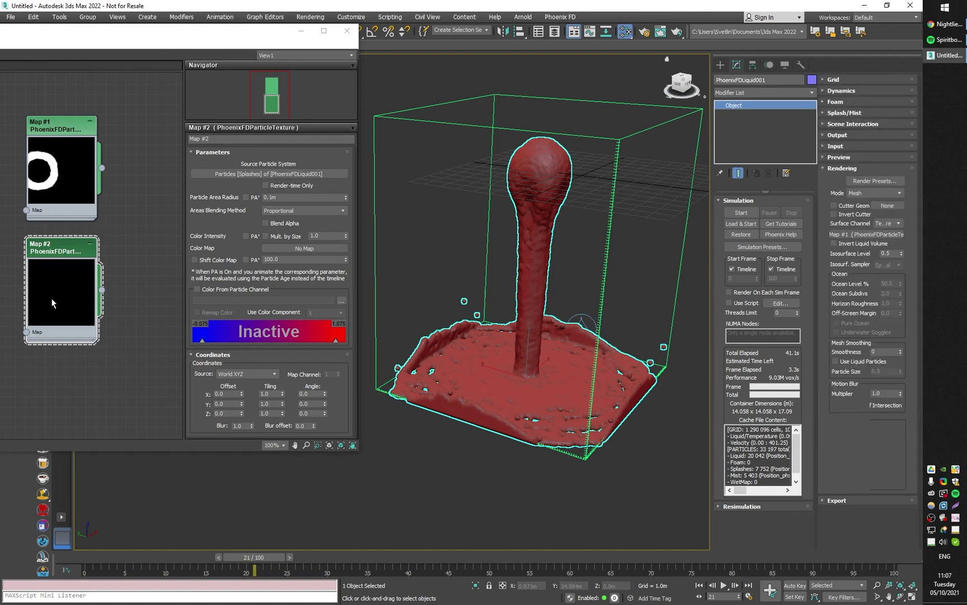
drag(102, 292, 854, 180)
click(447, 336)
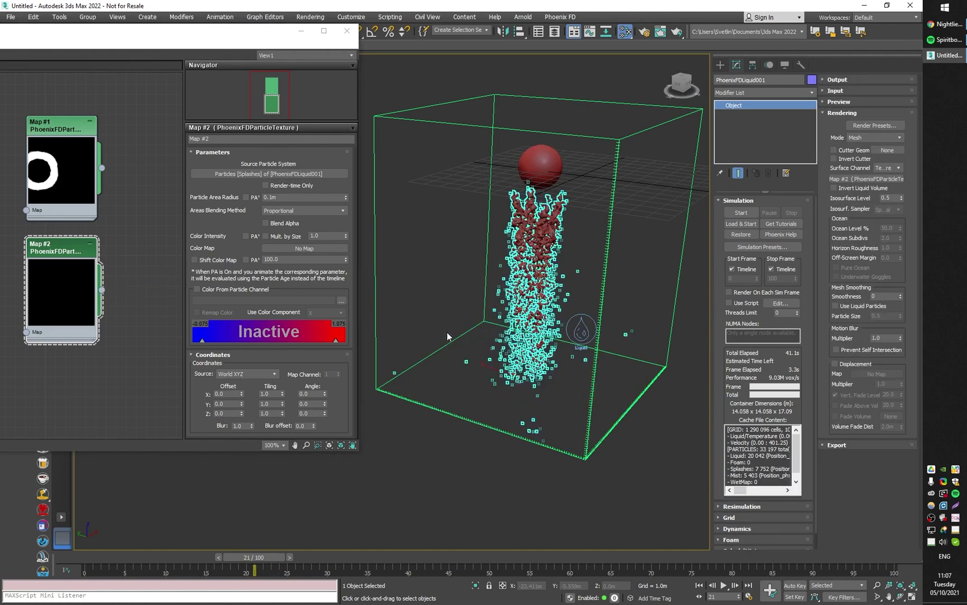
click(476, 470)
mouse_move(547, 391)
alt+middle_down()
mouse_move(579, 397)
mouse_move(534, 391)
alt+middle_up()
mouse_move(283, 559)
mouse_down()
mouse_move(184, 558)
mouse_move(275, 558)
mouse_up()
alt+middle_drag(461, 442, 495, 444)
drag(258, 554, 222, 557)
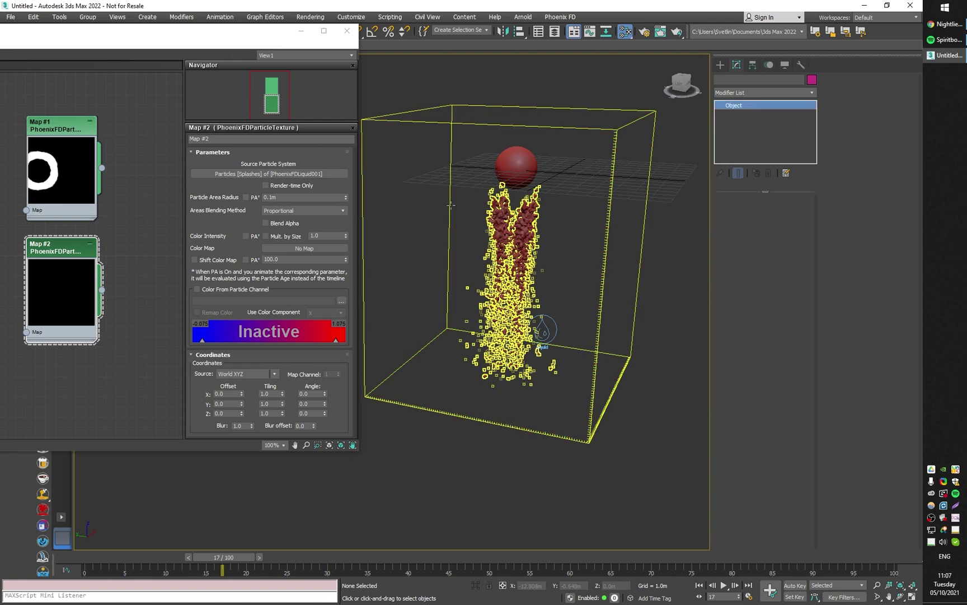
Create a Composite map node, Map #3, in the Slate Material Editor.
click(141, 239)
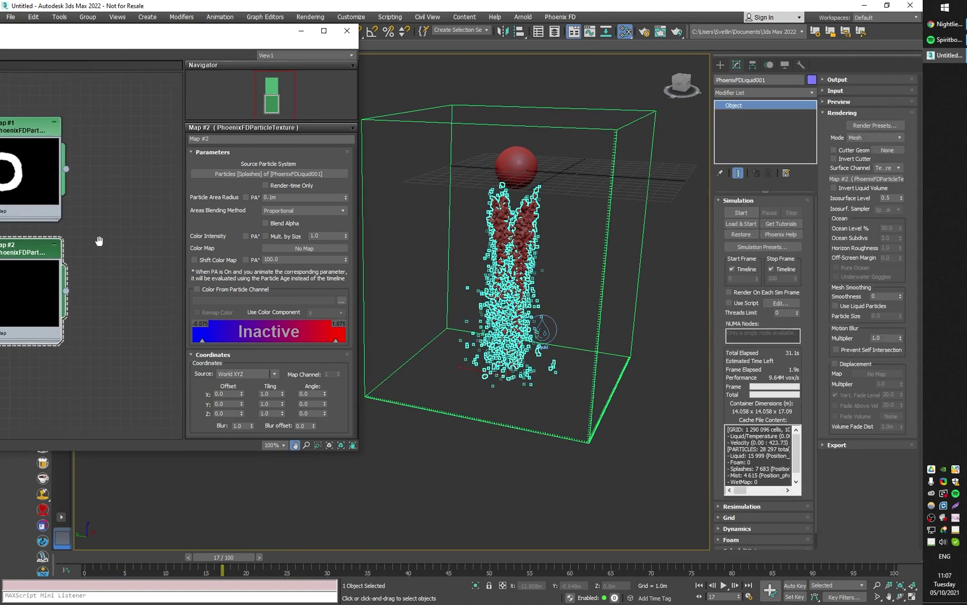
scroll(112, 226, down, 1)
right_click(99, 207)
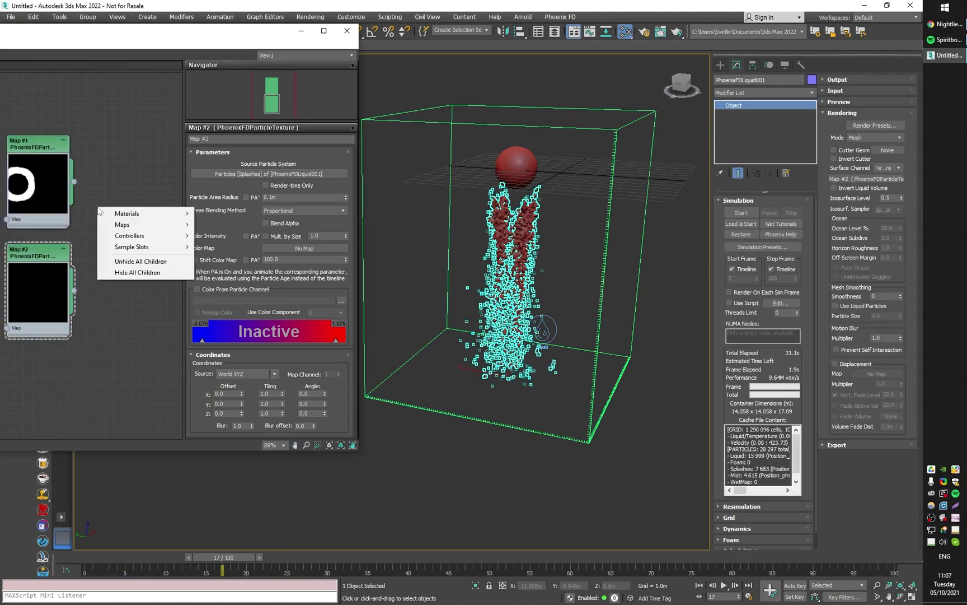
mouse_move(141, 226)
mouse_move(254, 237)
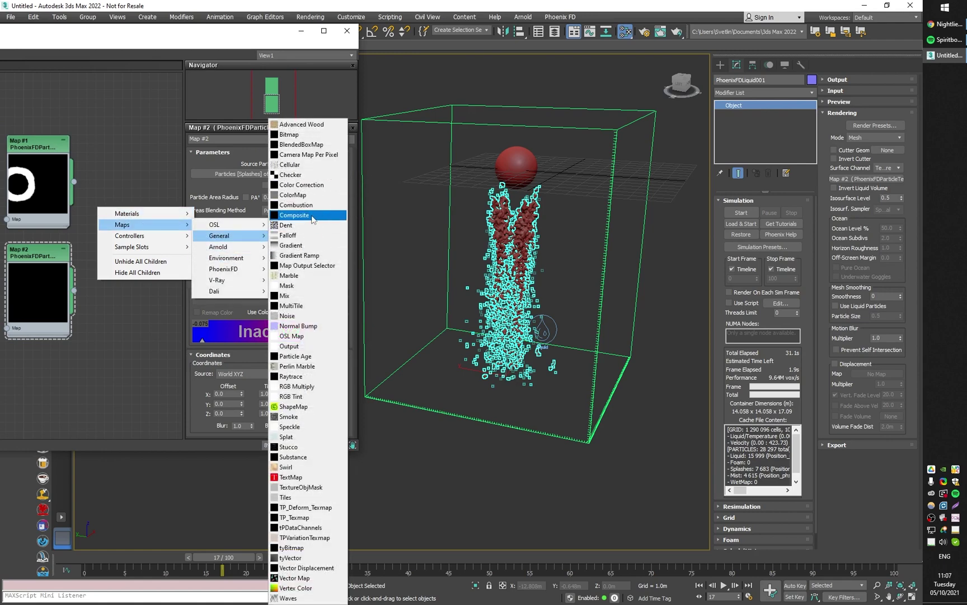
click(312, 217)
drag(92, 208, 128, 194)
Add a layer, feed Map #1 in, set Layer 2 to Addition, and instance it as surface map.
click(344, 163)
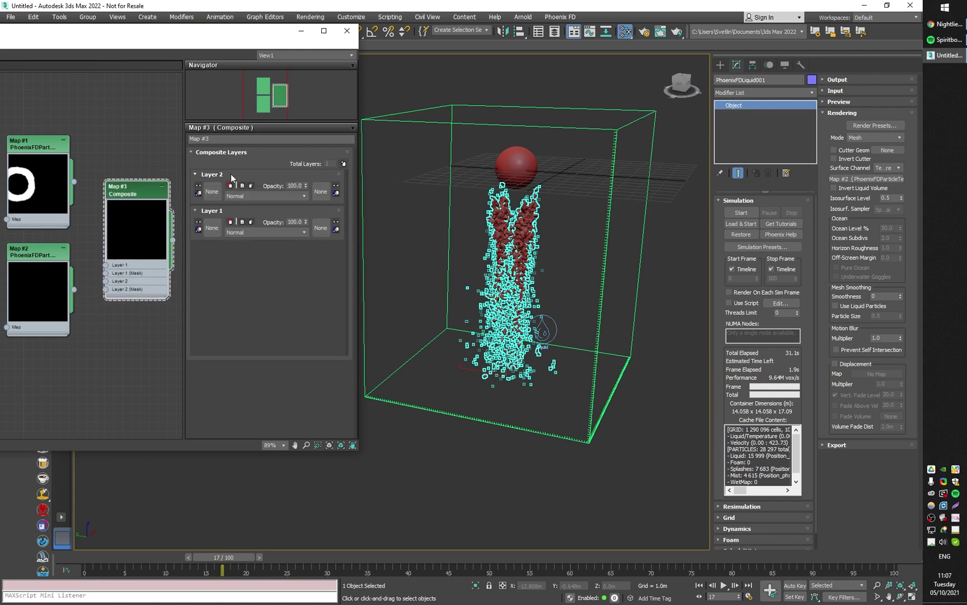
drag(94, 191, 106, 281)
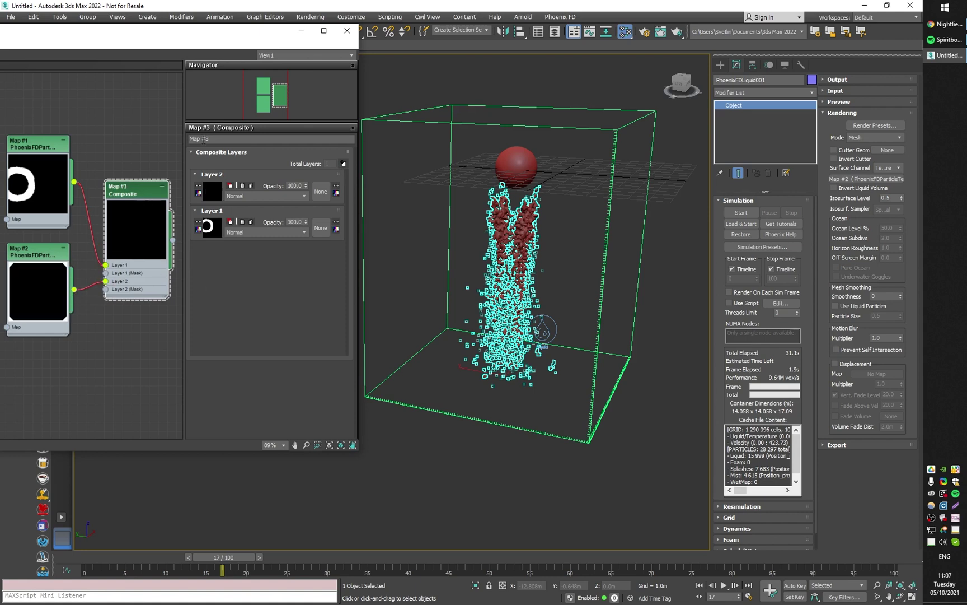
click(269, 195)
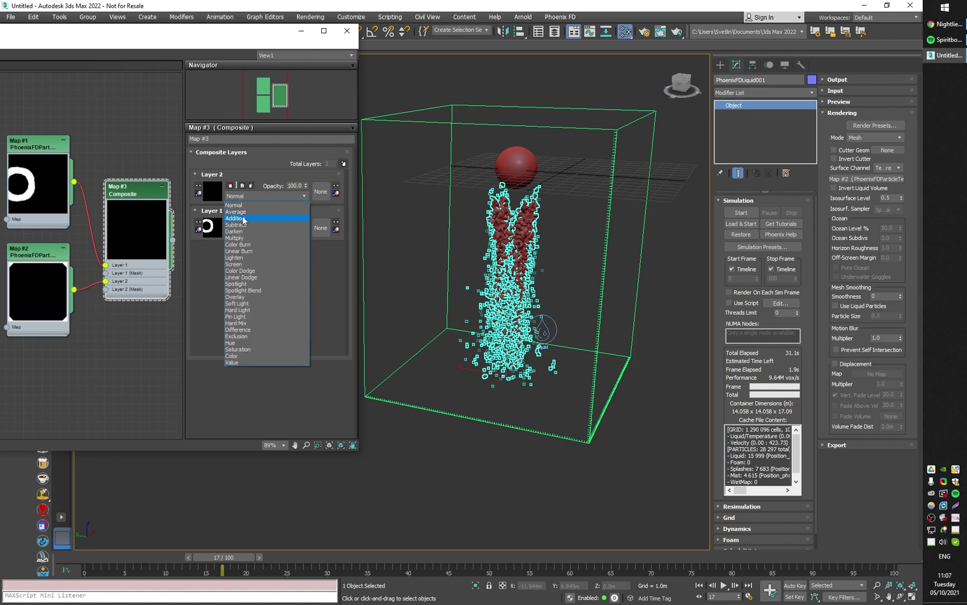
click(242, 218)
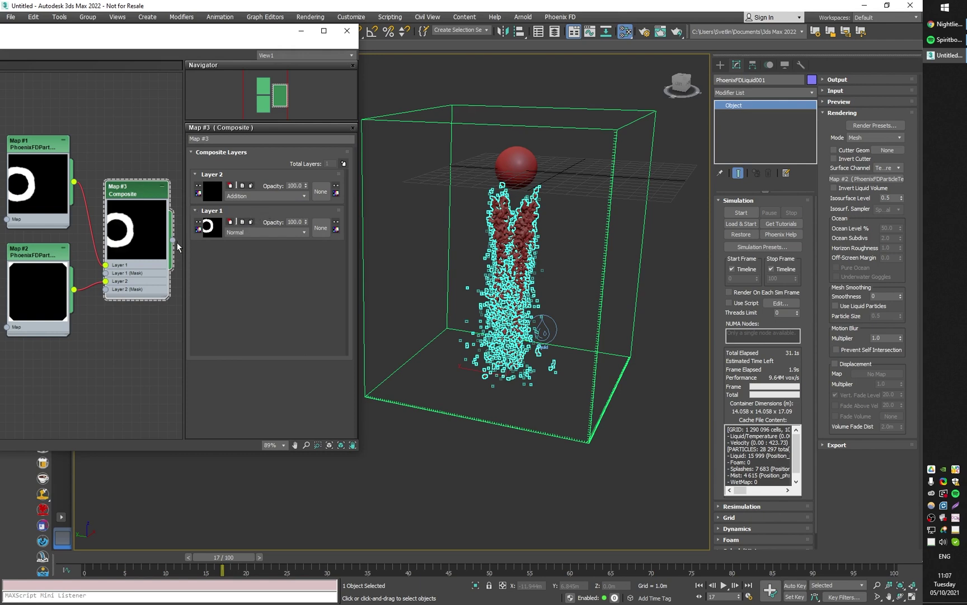
drag(173, 241, 852, 179)
click(439, 335)
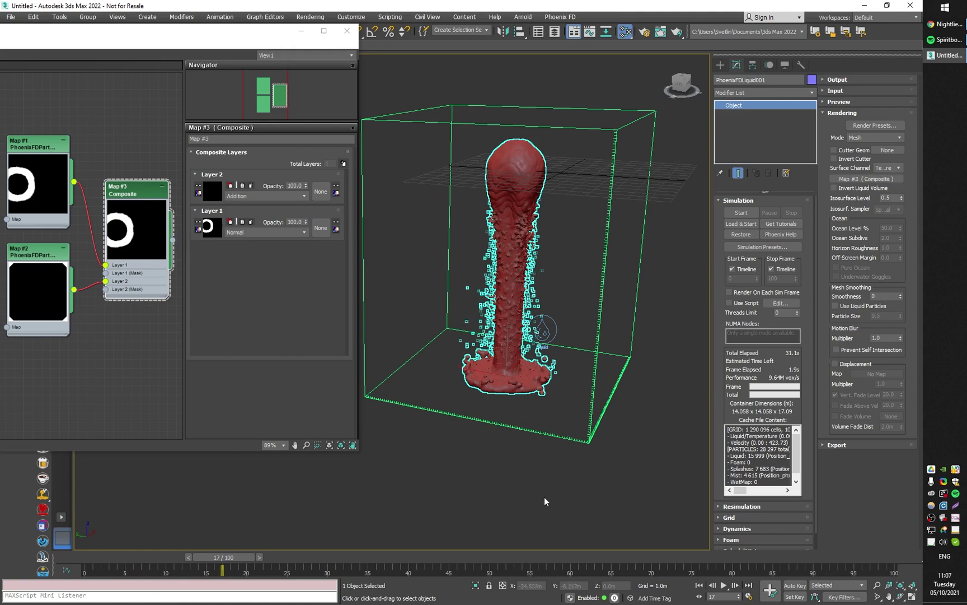
click(484, 503)
drag(246, 557, 271, 571)
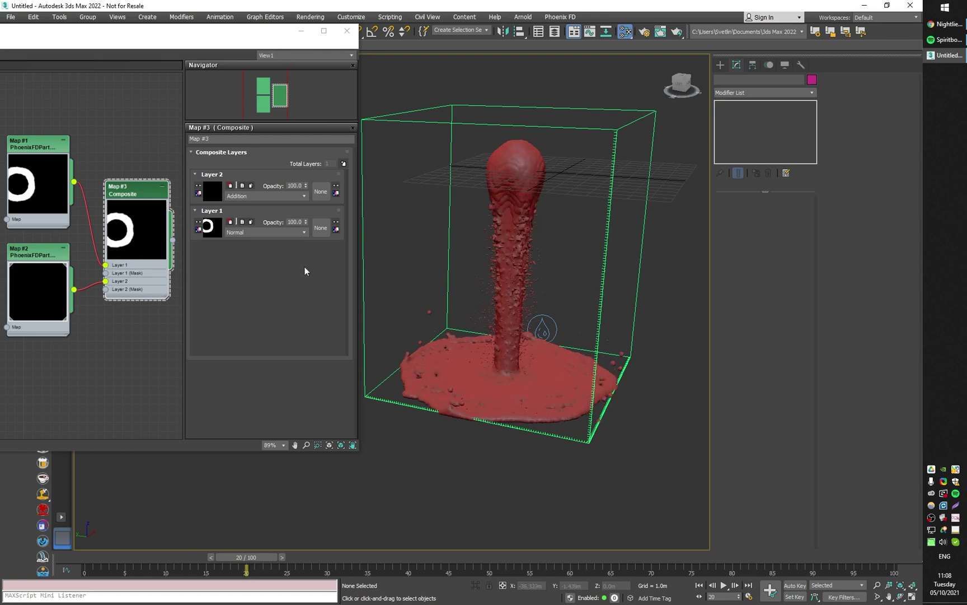
alt+middle_drag(484, 432, 442, 442)
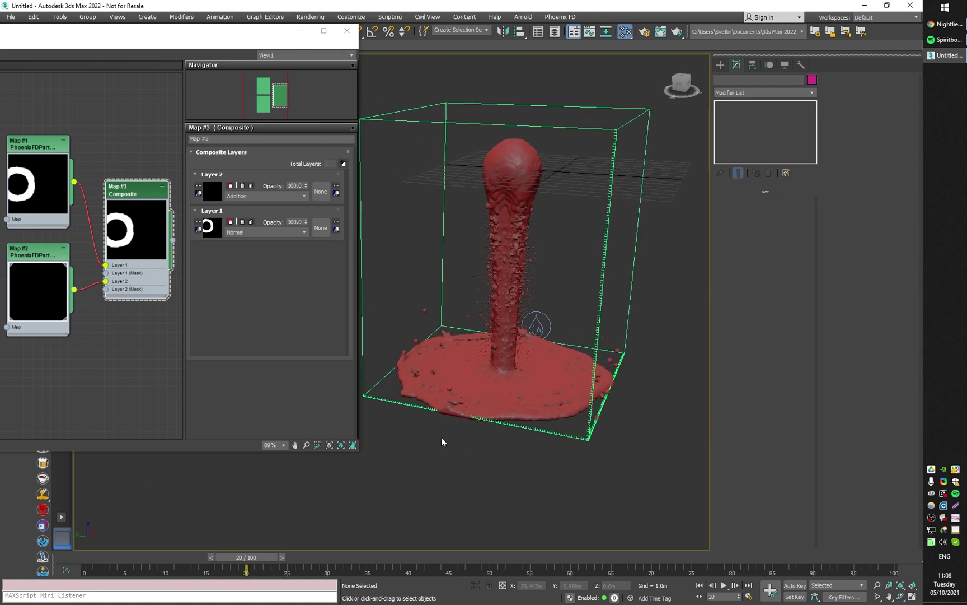
click(242, 196)
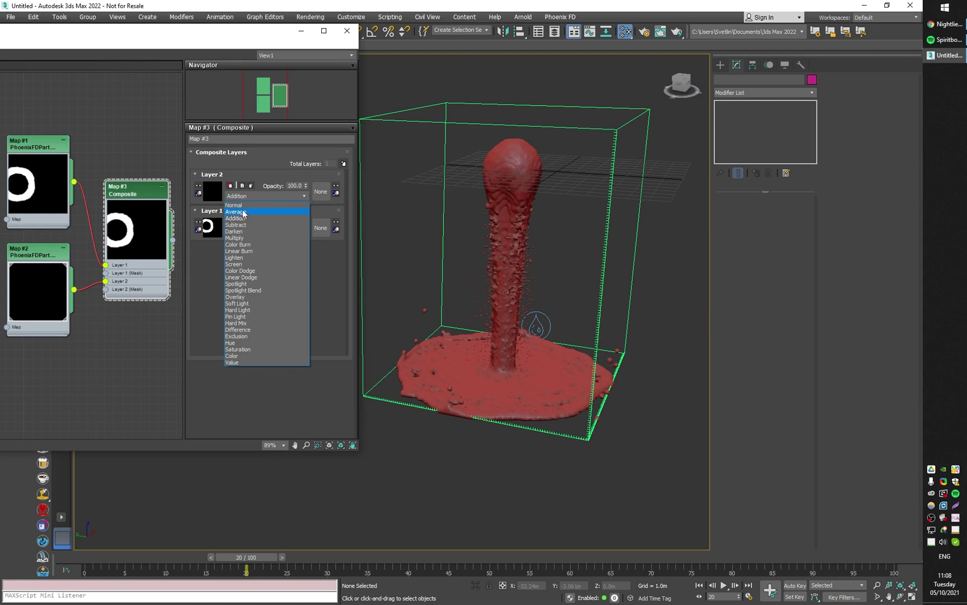
click(262, 235)
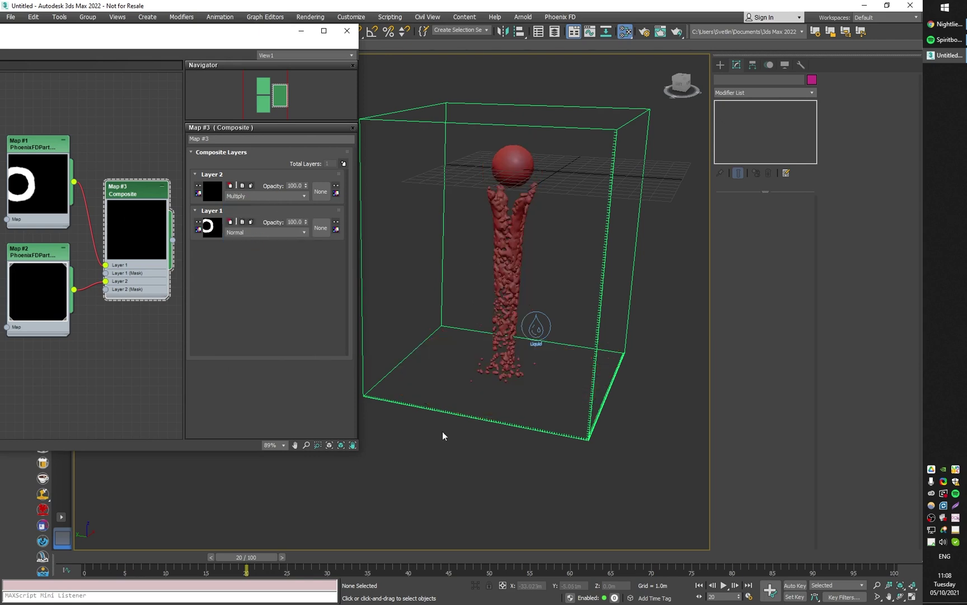
drag(249, 564, 189, 570)
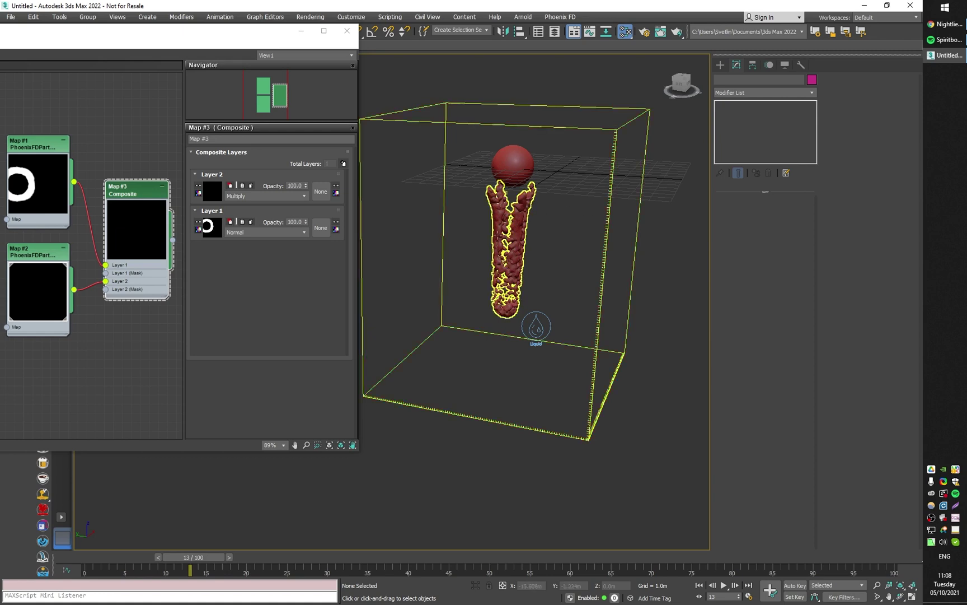
key(.)
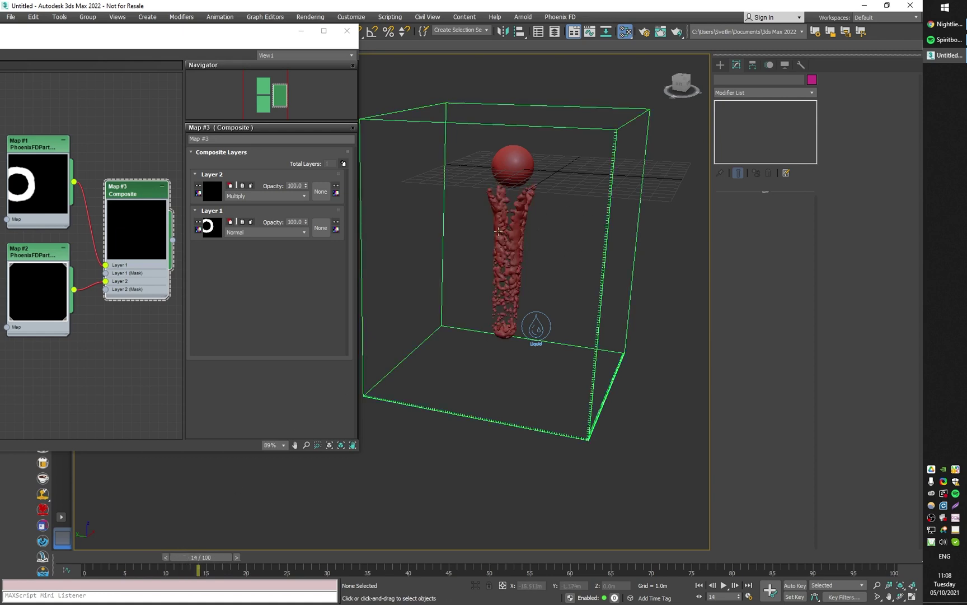
drag(197, 565, 214, 566)
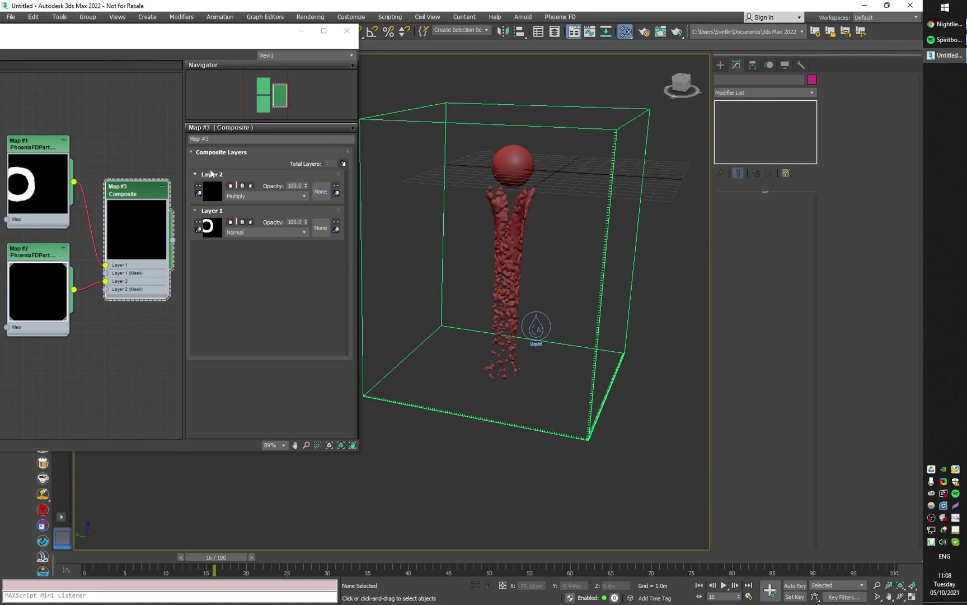
click(254, 197)
click(240, 211)
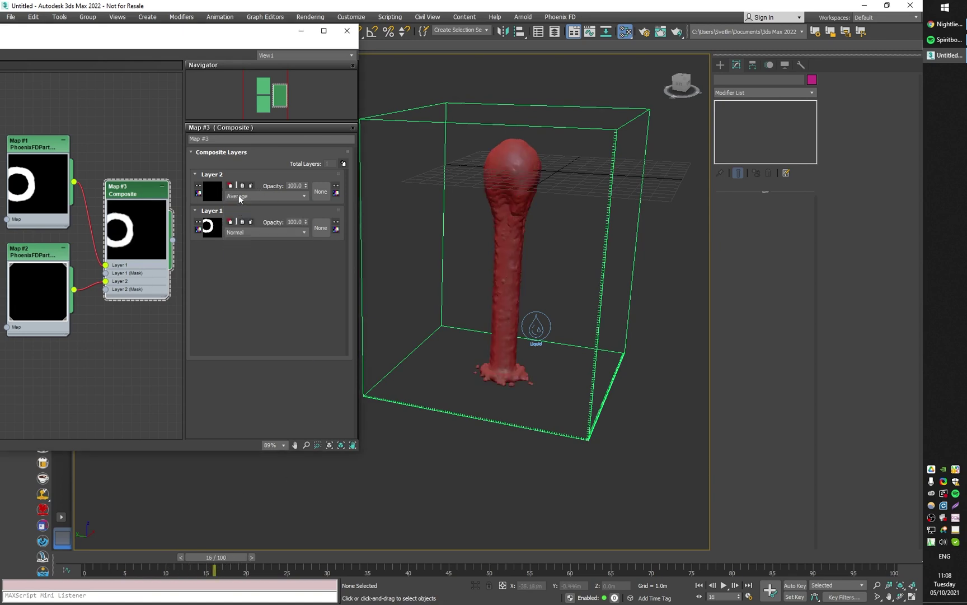
click(240, 197)
click(242, 219)
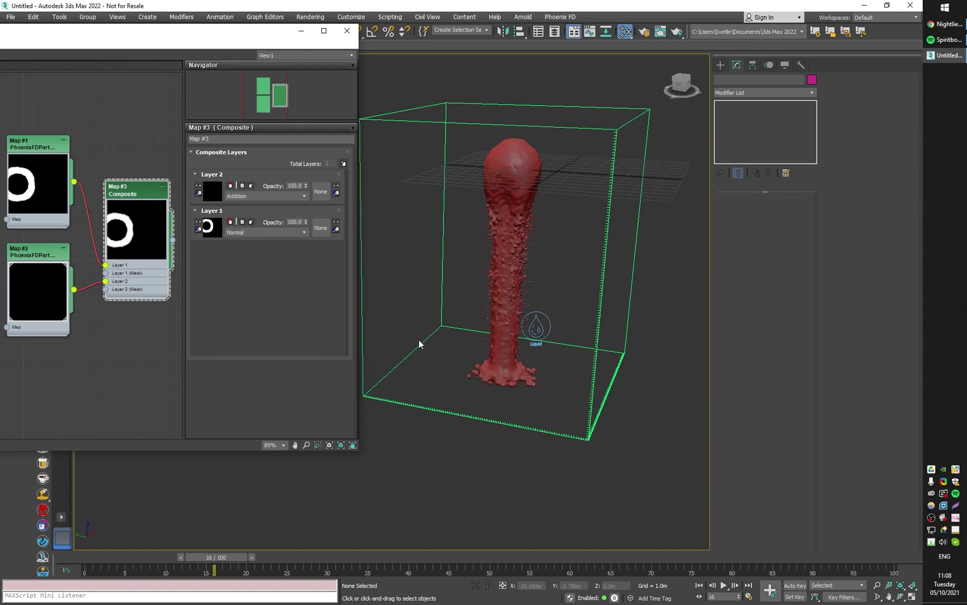
drag(209, 559, 197, 559)
Raise Map #2's Particle Area Radius to 0.5m, checking the splash droplets across frames.
click(35, 251)
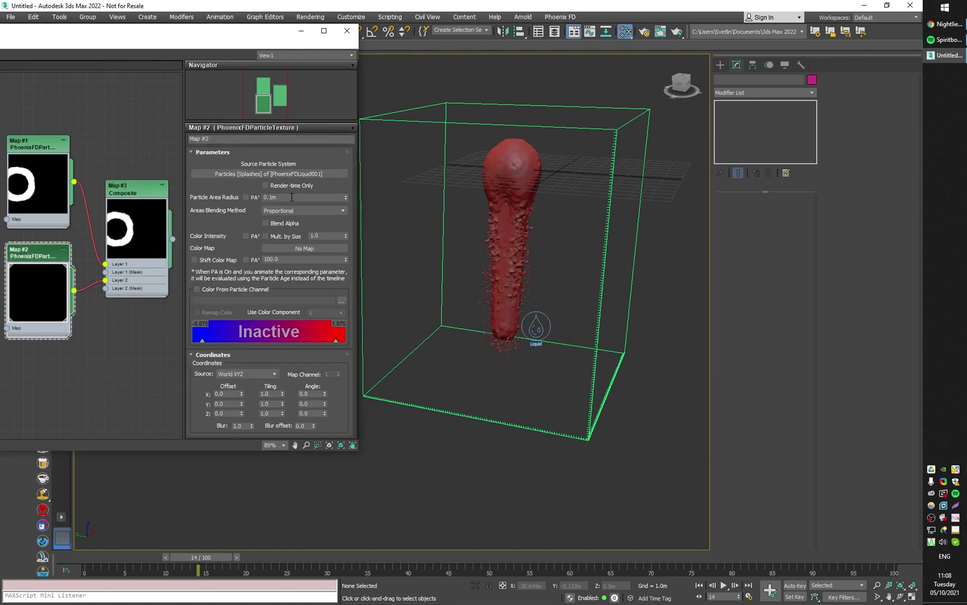
drag(345, 197, 344, 168)
drag(202, 560, 251, 560)
drag(344, 202, 344, 265)
drag(273, 561, 206, 560)
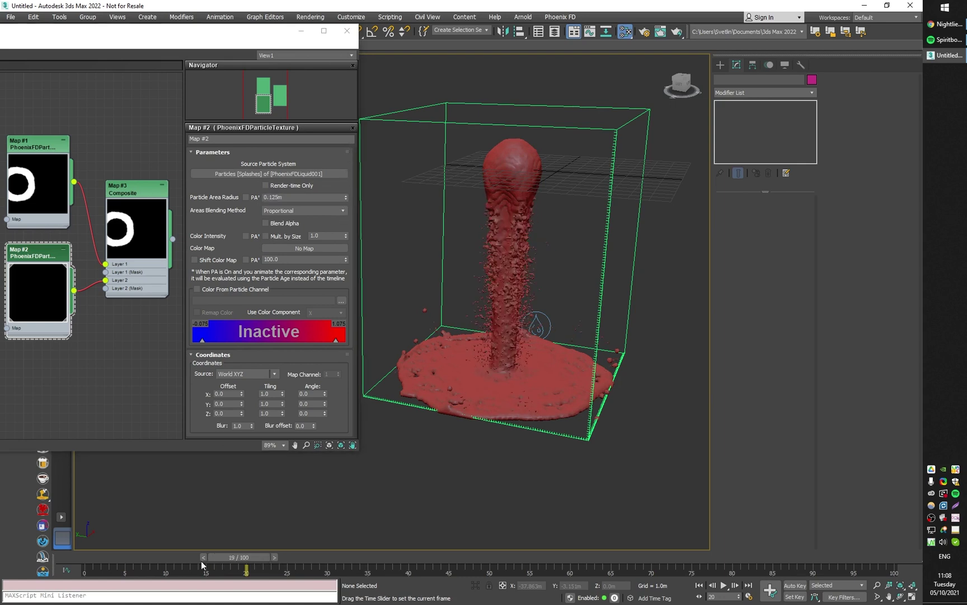
click(324, 197)
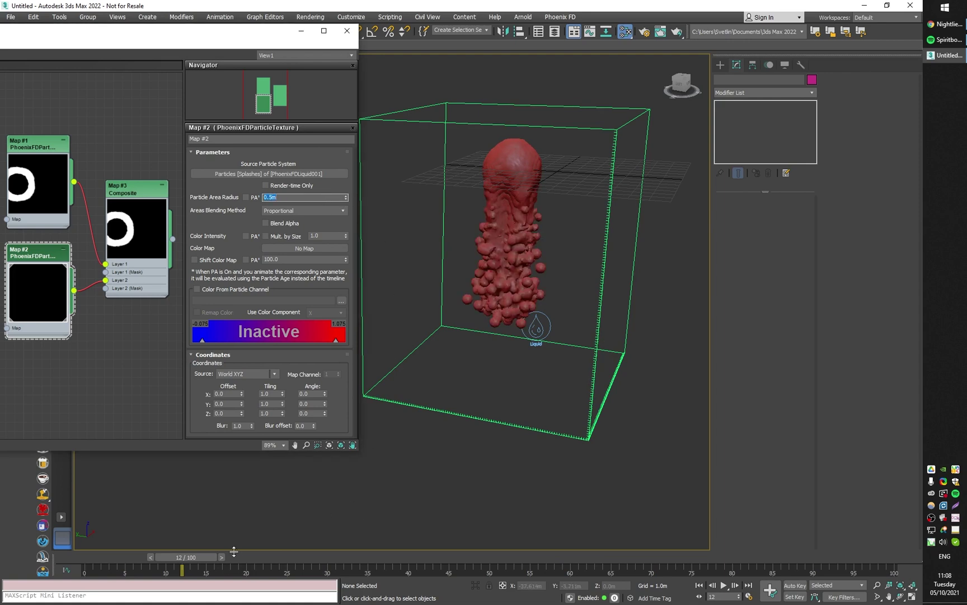
mouse_move(218, 557)
mouse_down()
mouse_move(253, 563)
mouse_move(202, 566)
mouse_up()
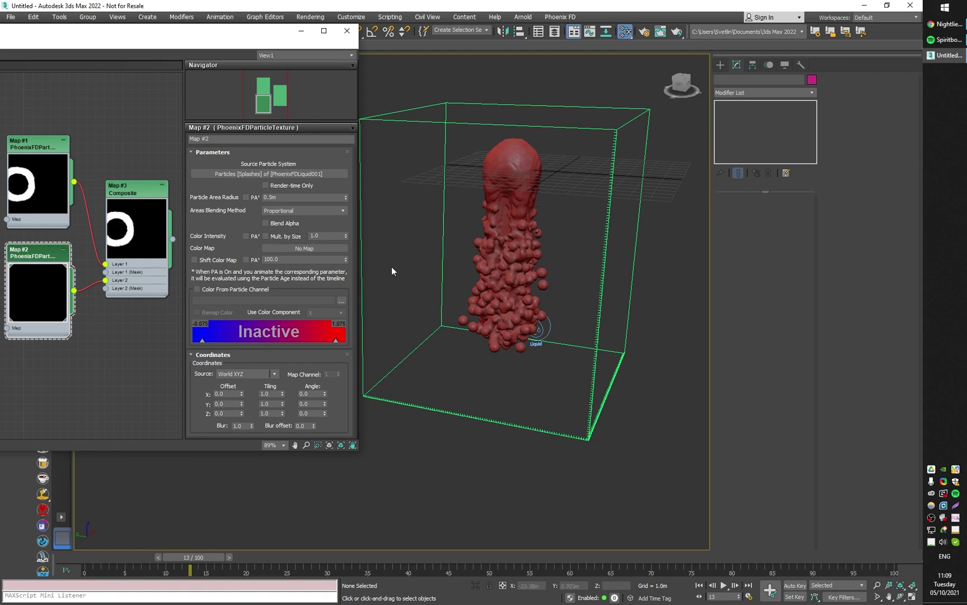
click(347, 31)
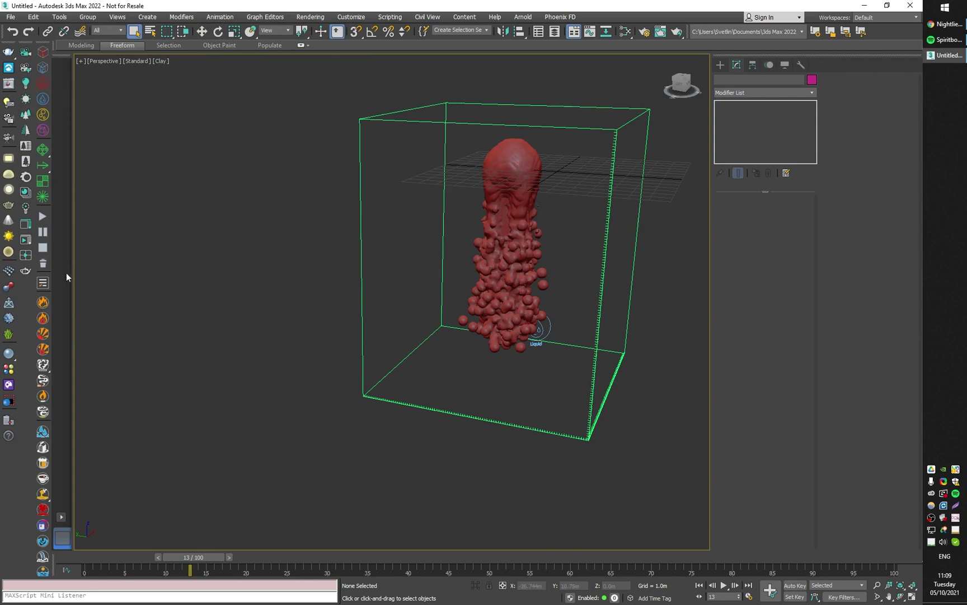
Delete the Phoenix simulation caches and go back to frame 6.
click(43, 263)
click(546, 340)
drag(210, 556, 161, 559)
alt+middle_drag(362, 458, 620, 151)
Create a standard-primitive teapot inside the liquid box.
click(720, 65)
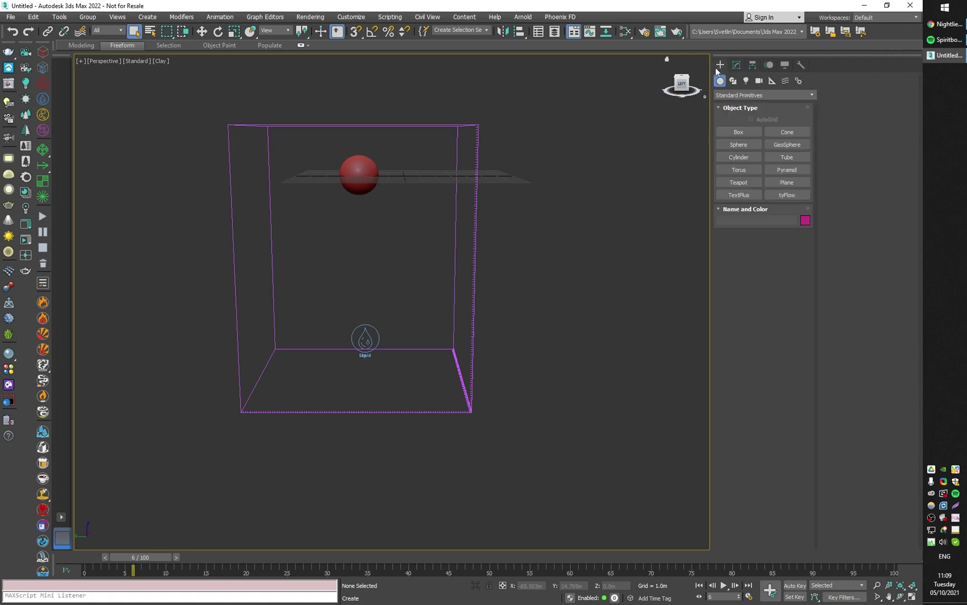
click(737, 94)
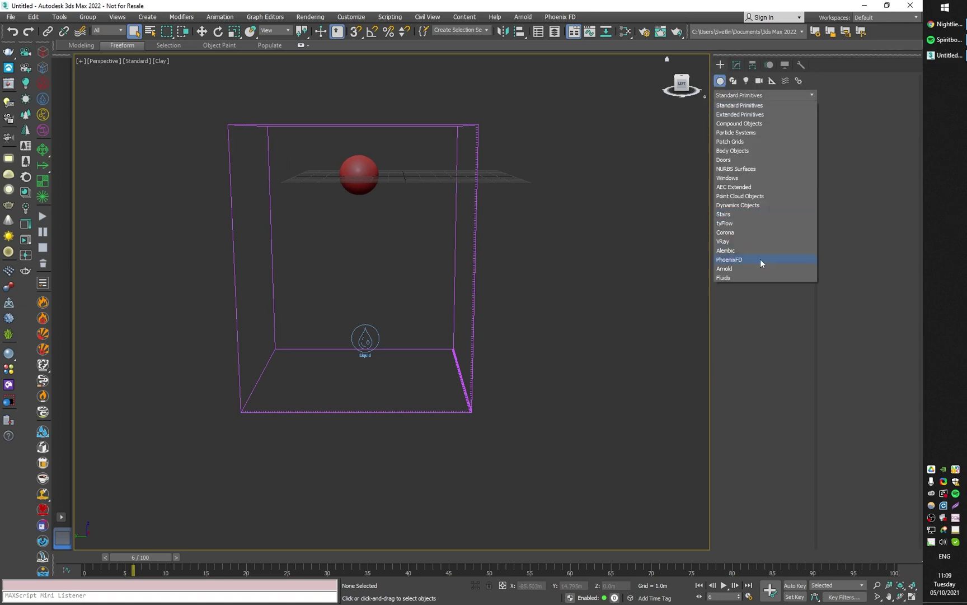
click(859, 206)
click(757, 185)
alt+middle_drag(488, 291, 408, 263)
drag(431, 270, 473, 306)
alt+middle_drag(472, 307, 470, 281)
scroll(471, 281, down, 2)
Lower the teapot below the sphere and restart the liquid simulation.
key(w)
drag(443, 244, 451, 399)
alt+middle_drag(512, 434, 607, 294)
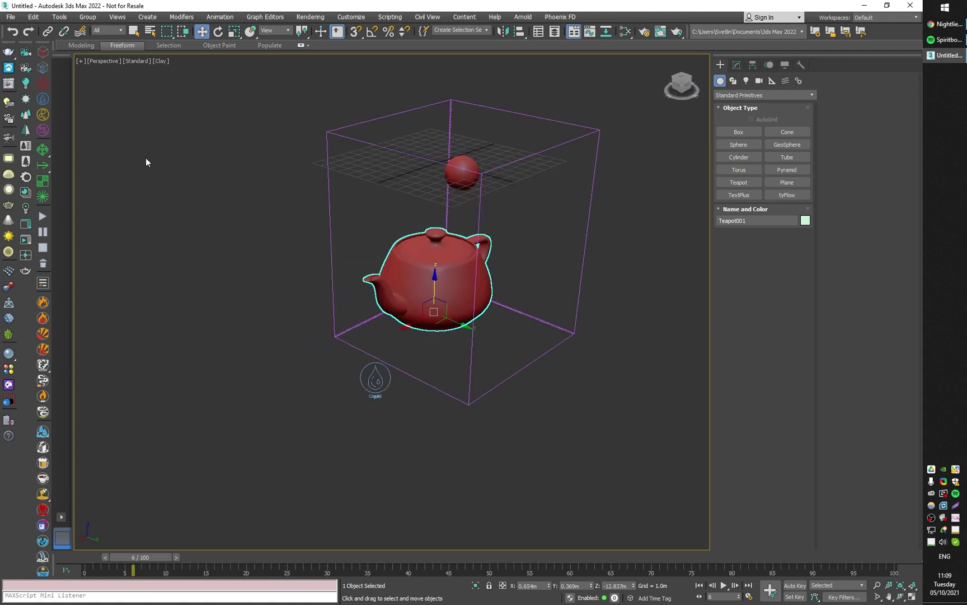
click(43, 220)
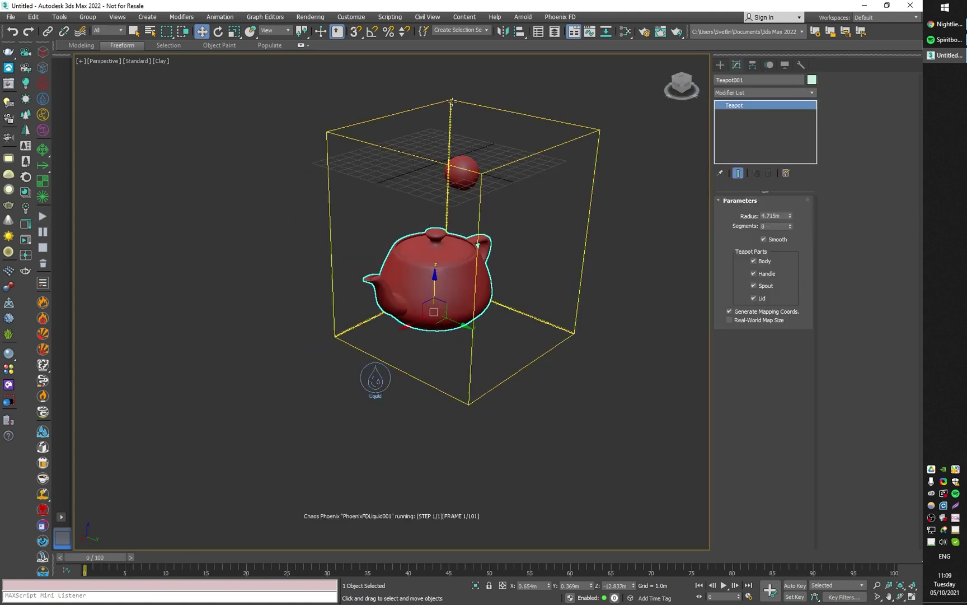
Switch the liquid simulator's preview from mesh to particle preview.
click(375, 227)
middle_drag(616, 266, 580, 294)
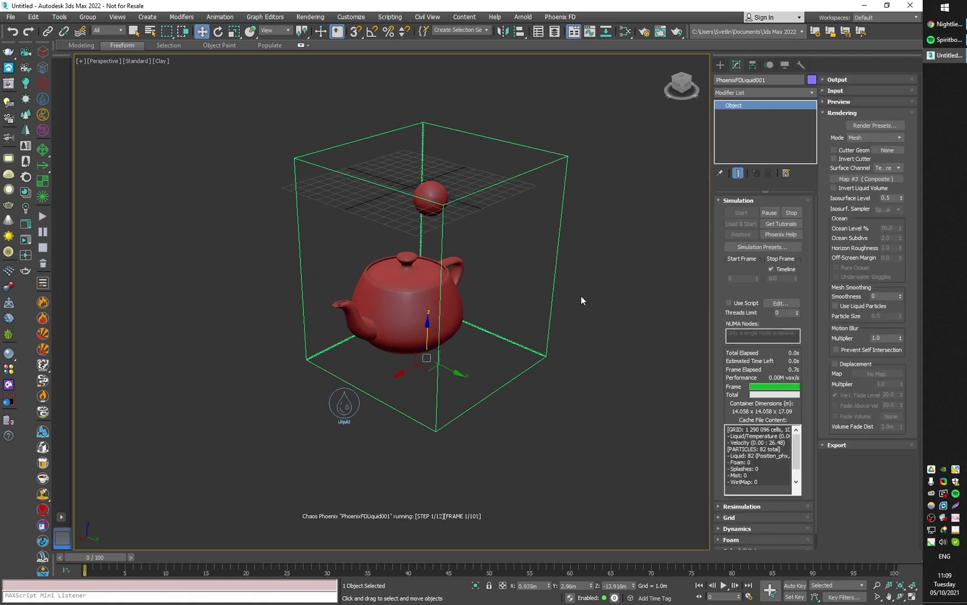
click(836, 101)
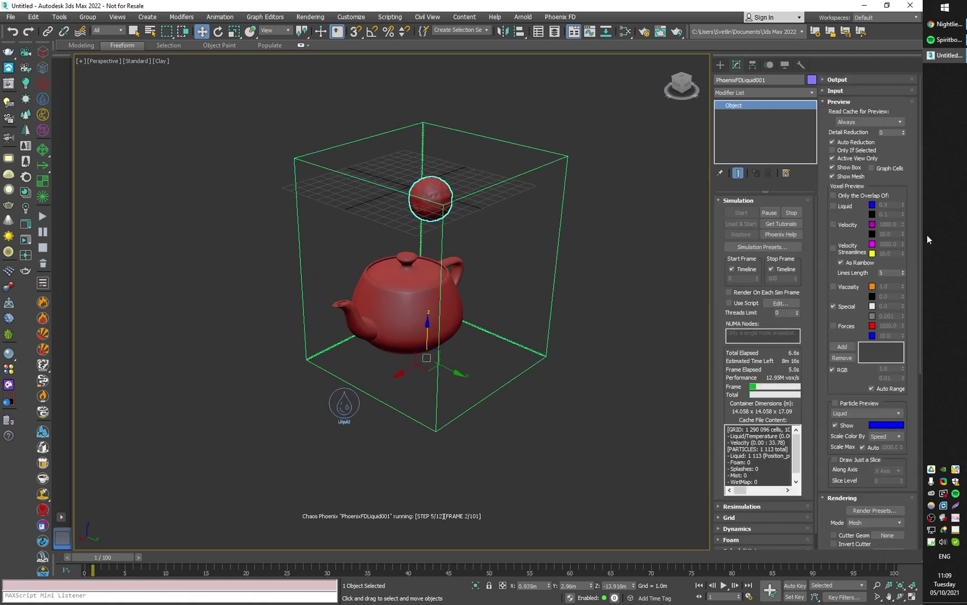
click(848, 176)
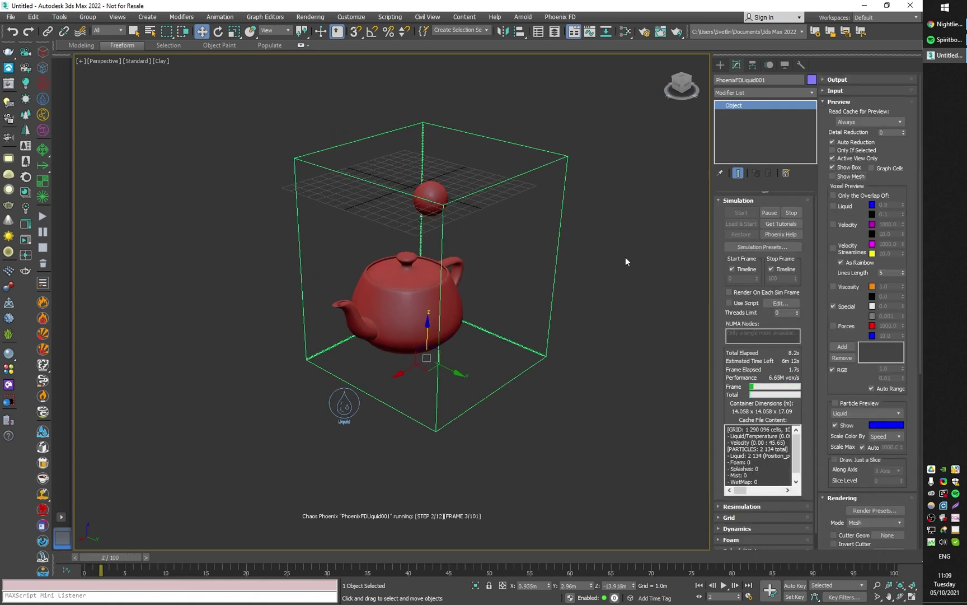
click(850, 403)
alt+middle_drag(539, 377, 571, 365)
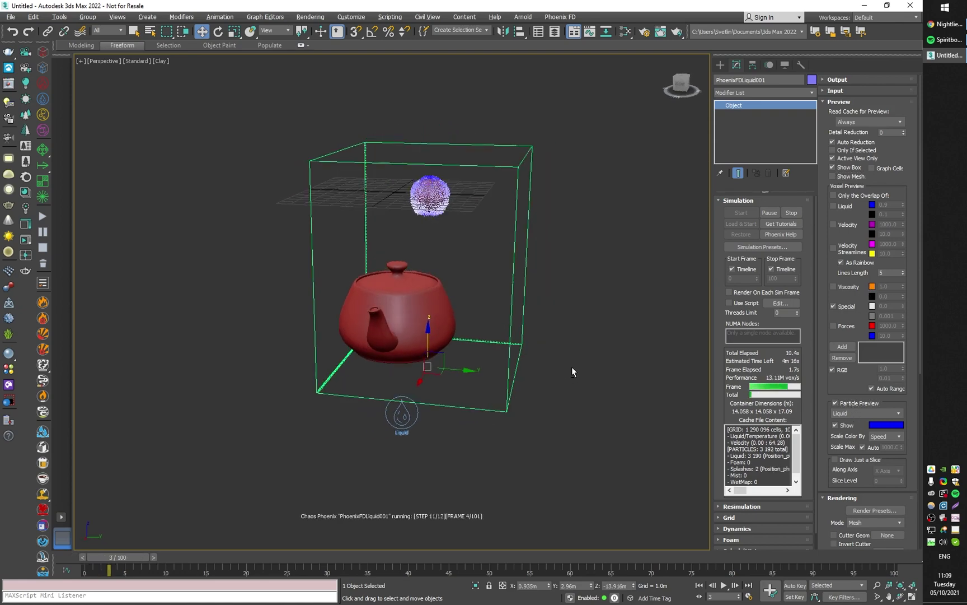
Enable Wetting under Dynamics and disable Splash/Mist particles.
click(735, 529)
click(859, 271)
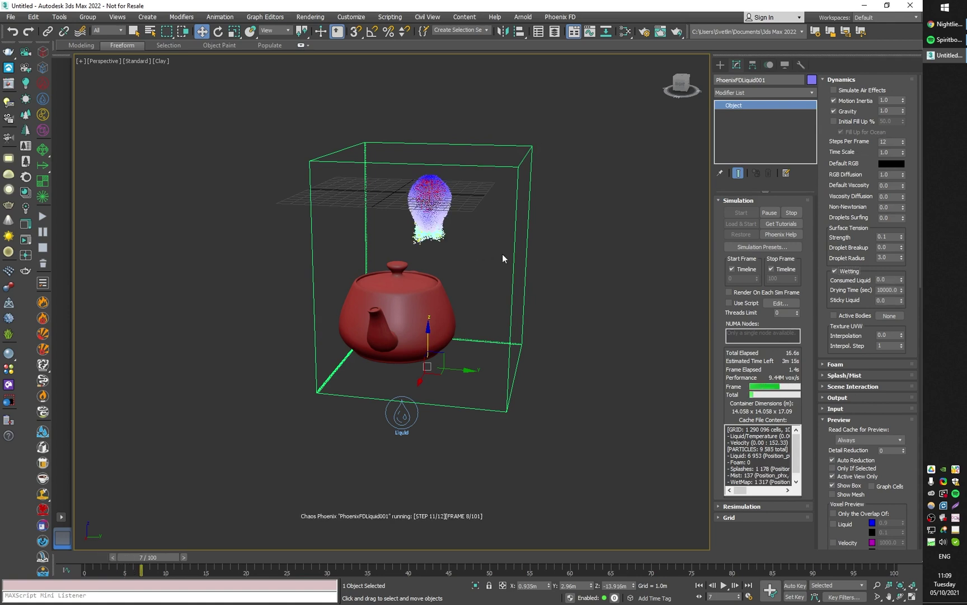
click(844, 375)
drag(846, 392, 841, 283)
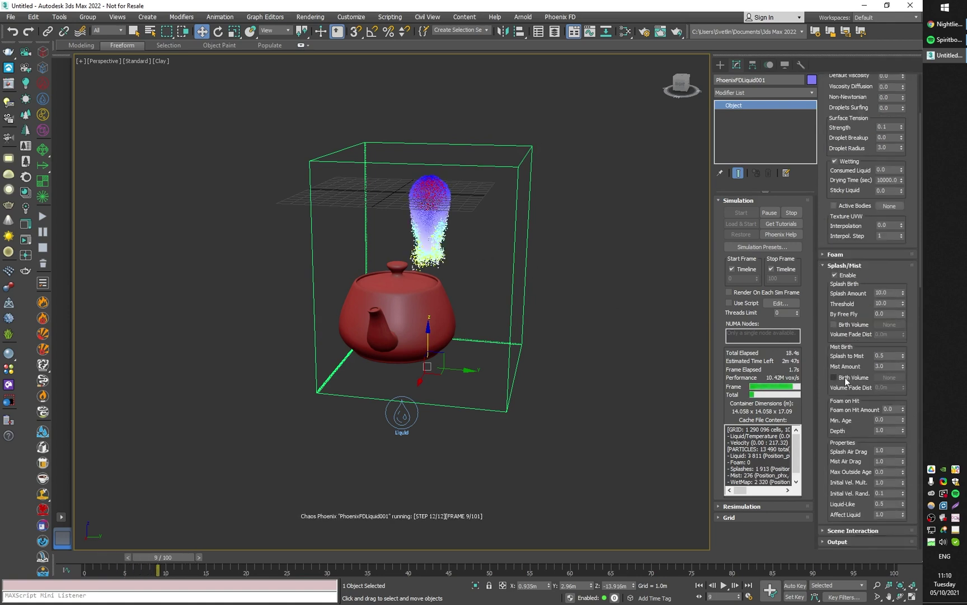
click(845, 276)
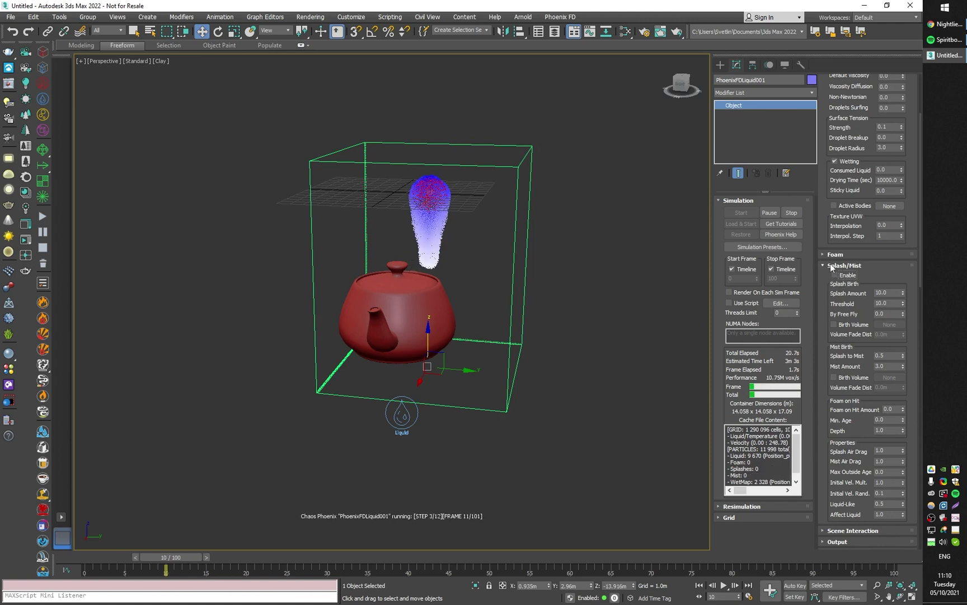
click(844, 265)
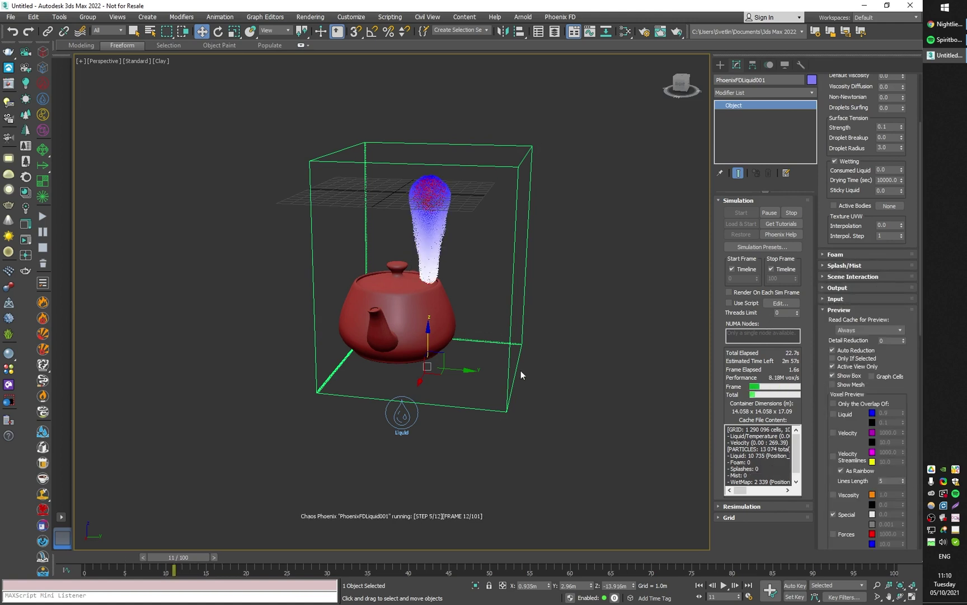
Watch the liquid pour over the teapot, then stop the simulation at frame 18.
key(q)
alt+middle_drag(590, 380, 573, 393)
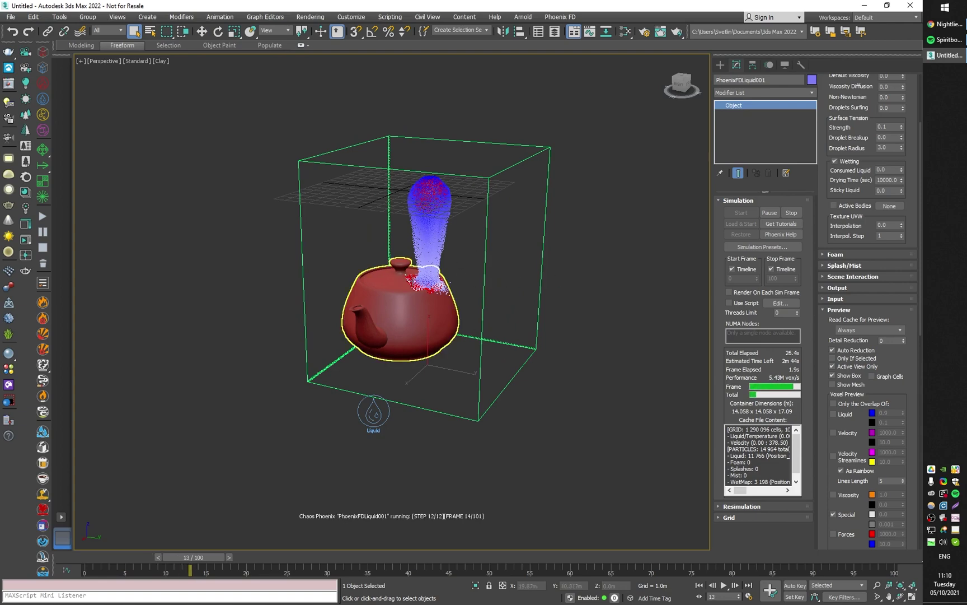
scroll(411, 281, up, 3)
alt+middle_drag(440, 318, 439, 285)
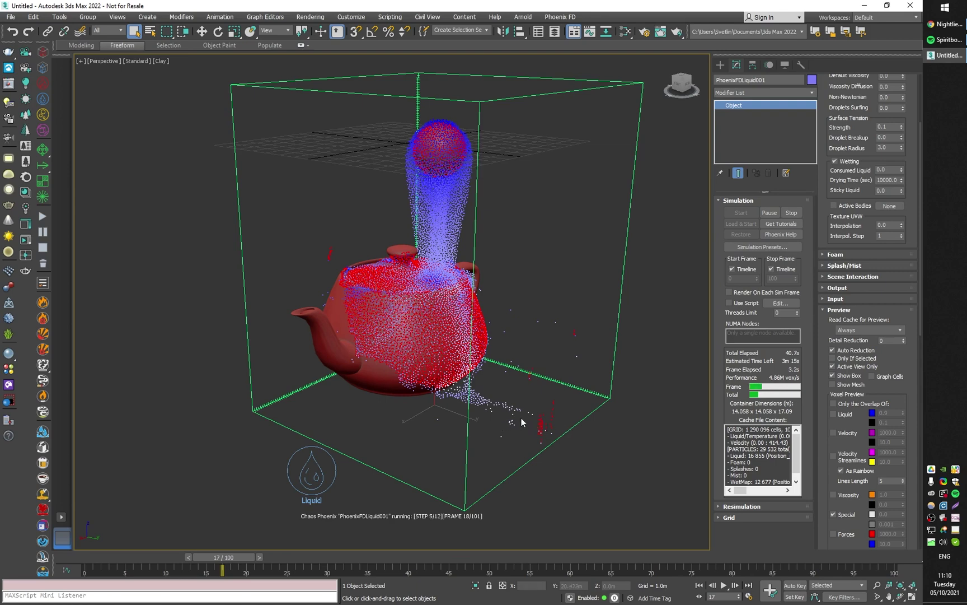
mouse_move(502, 406)
alt+middle_down()
mouse_move(499, 425)
mouse_move(501, 413)
alt+middle_up()
click(796, 213)
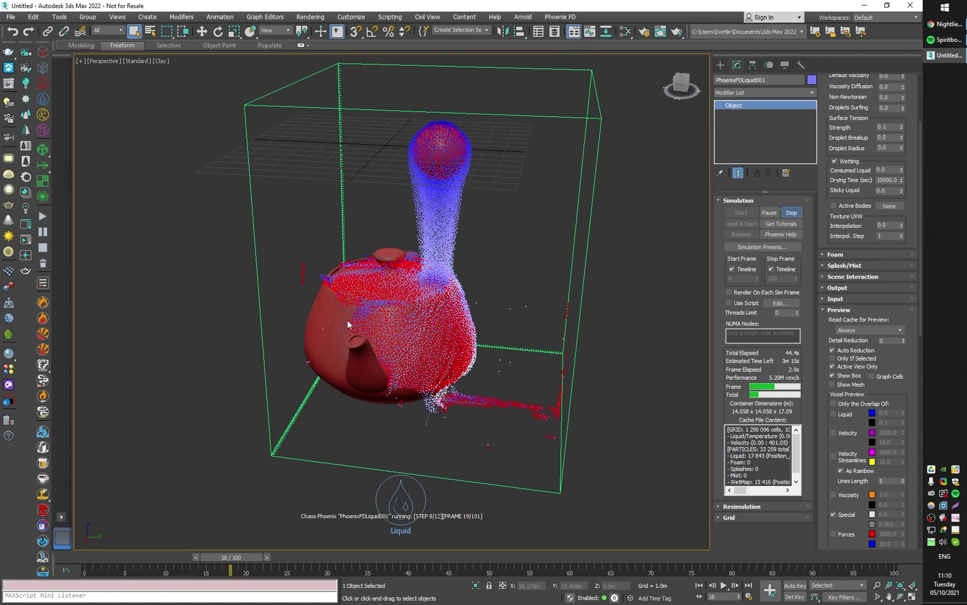
alt+middle_drag(566, 339, 370, 94)
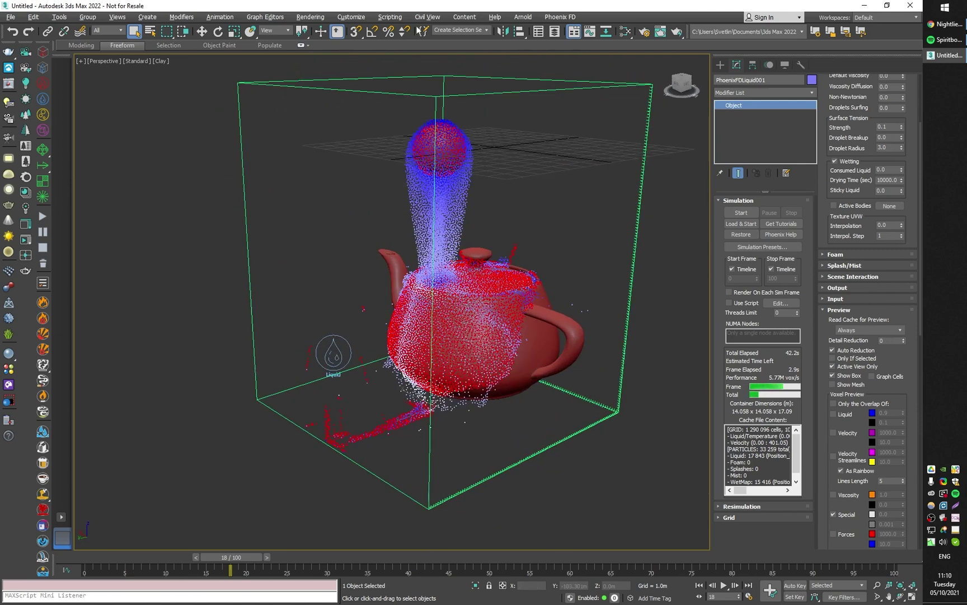
Add a PhoenixFDParticleTex map node in the Slate Material Editor.
click(626, 32)
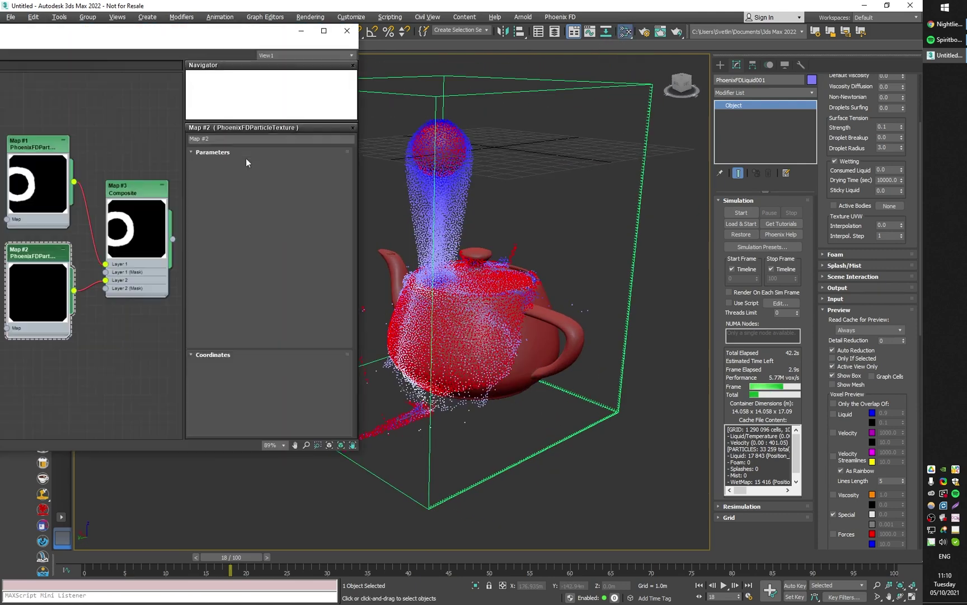
right_click(101, 356)
mouse_move(134, 374)
mouse_move(235, 418)
click(307, 448)
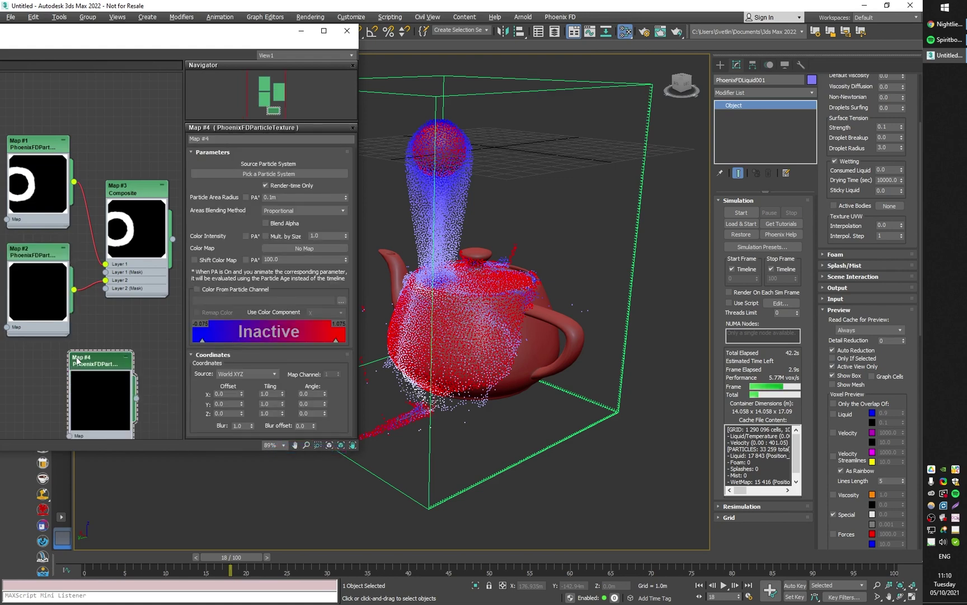
Set Map #4 to read Particles [WetMap] from PhoenixFDLiquid001 and uncheck Render-time Only.
click(265, 175)
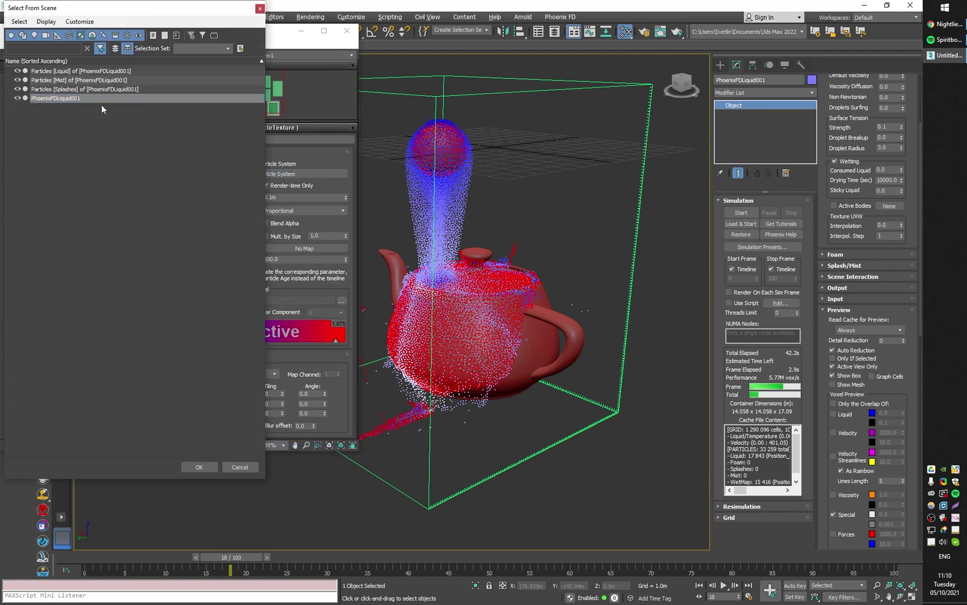
click(187, 460)
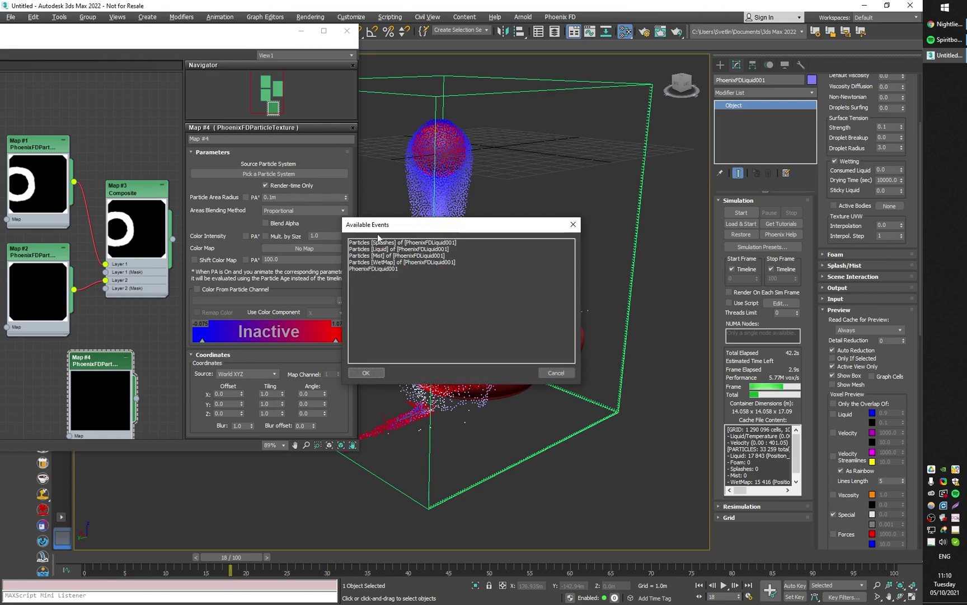
click(402, 262)
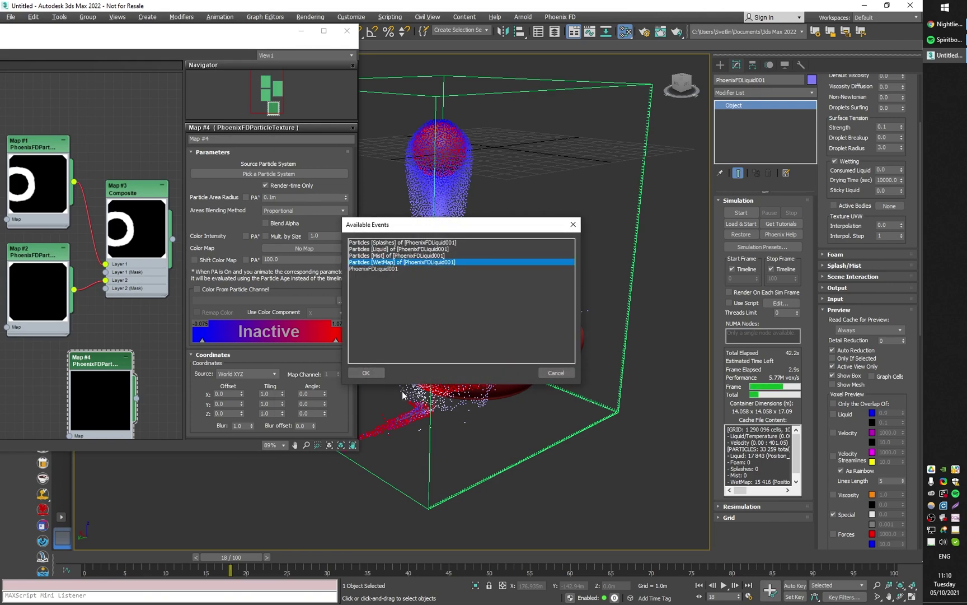
click(372, 371)
drag(95, 367, 113, 337)
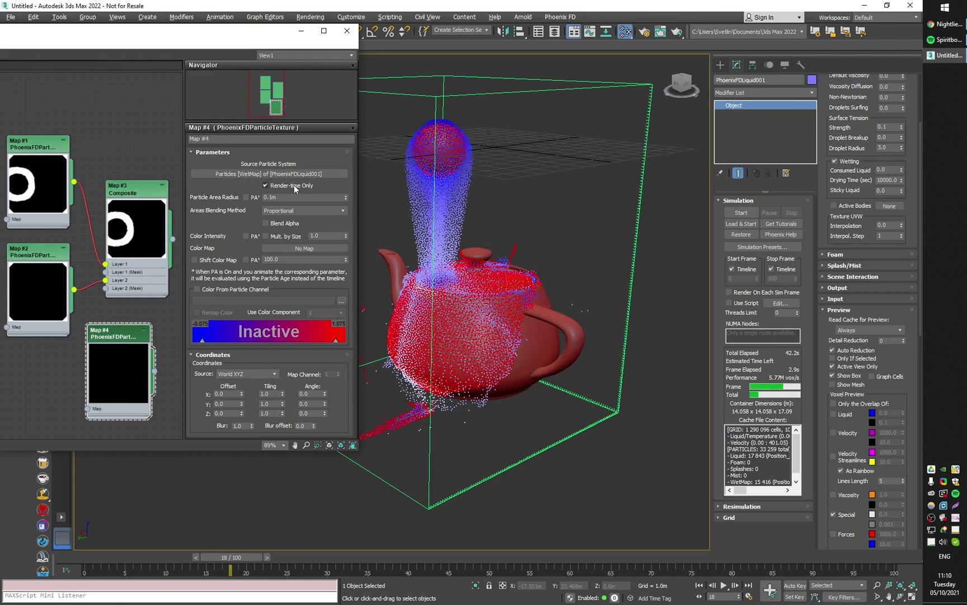
click(850, 312)
click(824, 342)
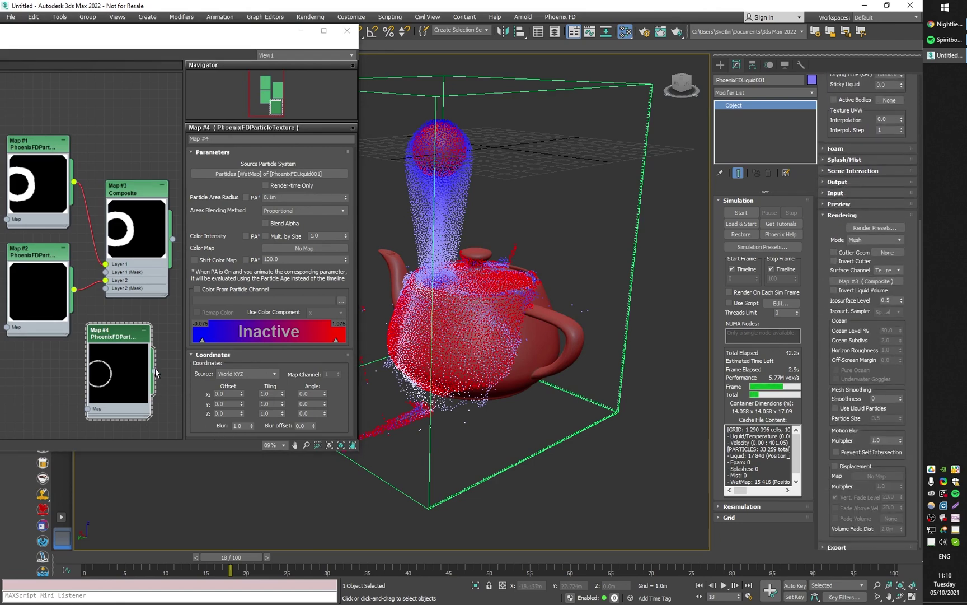
Instance Map #4 into the Surface Channel map and preview the liquid as mesh, not particles.
drag(156, 374, 850, 284)
key(Return)
scroll(844, 112, up, 5)
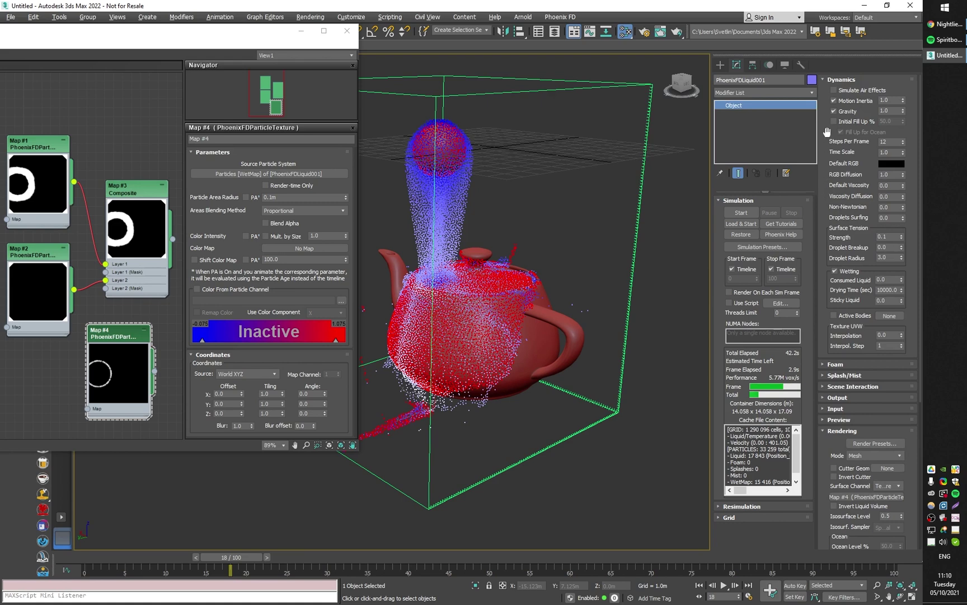
click(838, 419)
click(834, 210)
alt+middle_drag(593, 388, 260, 542)
click(835, 435)
drag(254, 557, 240, 559)
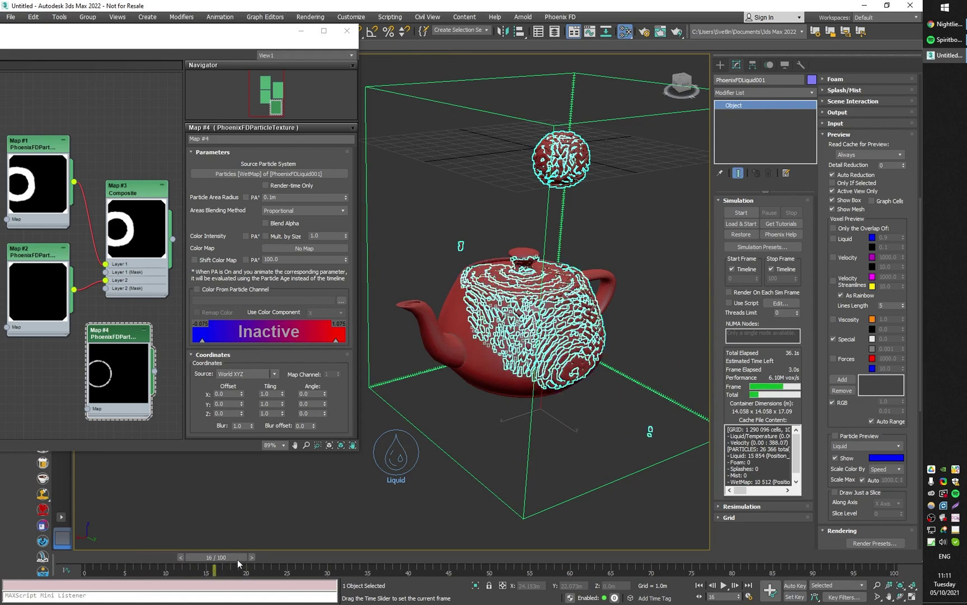
Set Map #4's area blending to Equal with a 0.177 m particle area radius.
click(281, 211)
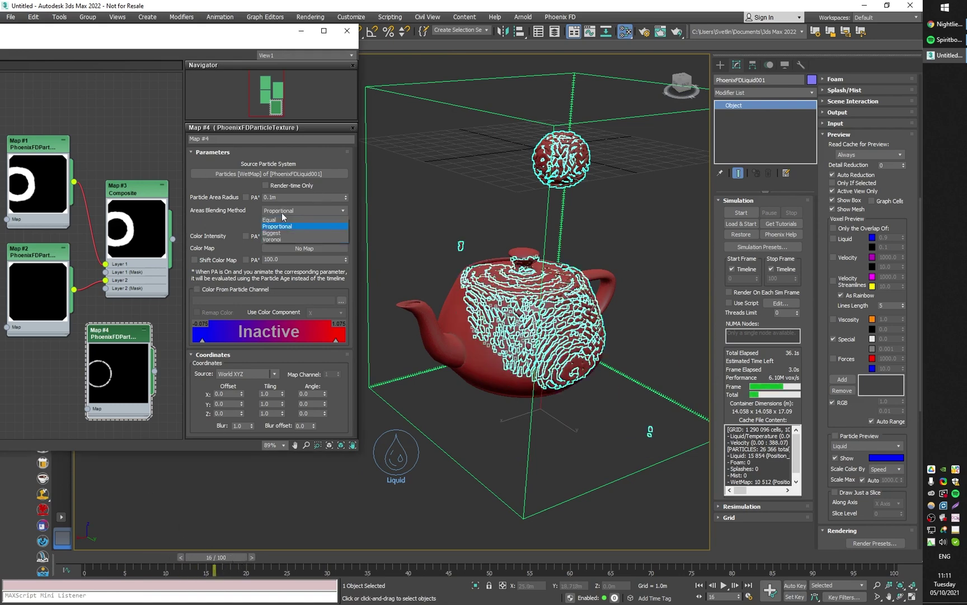
click(284, 219)
mouse_move(345, 197)
mouse_down()
mouse_move(345, 188)
mouse_move(348, 196)
mouse_up()
alt+middle_drag(556, 417, 512, 343)
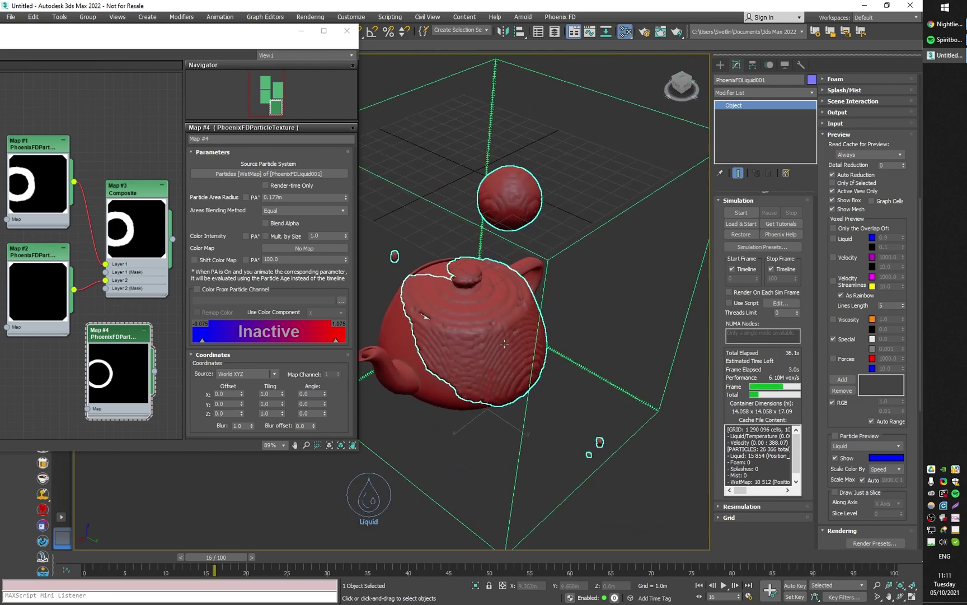
scroll(489, 331, up, 3)
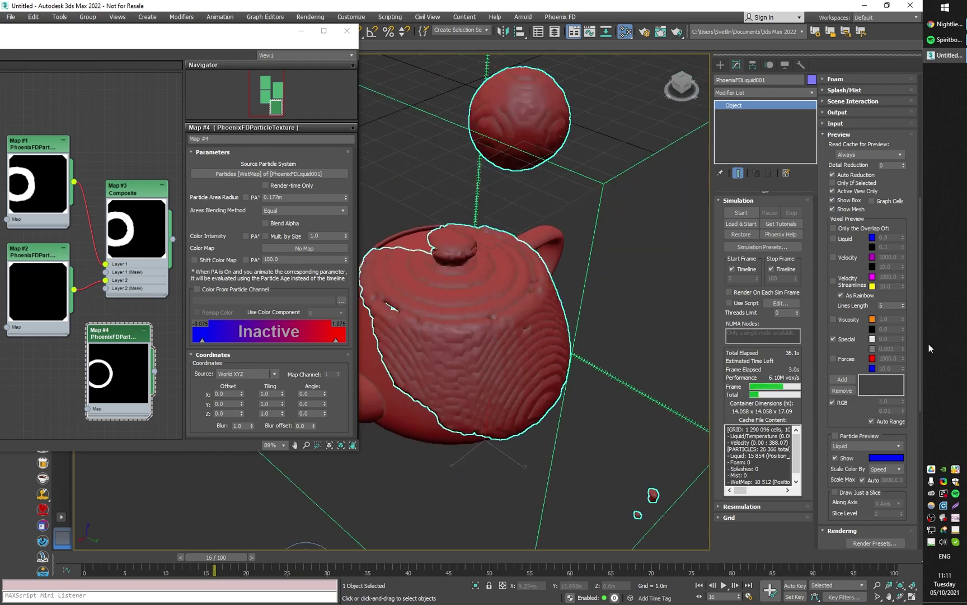
scroll(827, 363, down, 10)
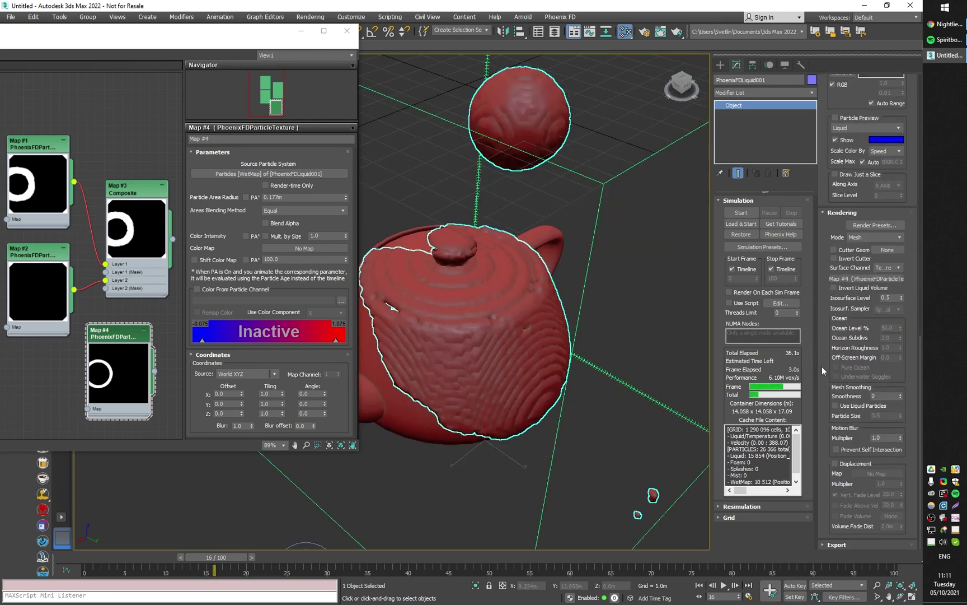
Raise the liquid mesh smoothness to 6 and review the smoothed coating at frame 17.
click(900, 394)
click(901, 395)
click(900, 394)
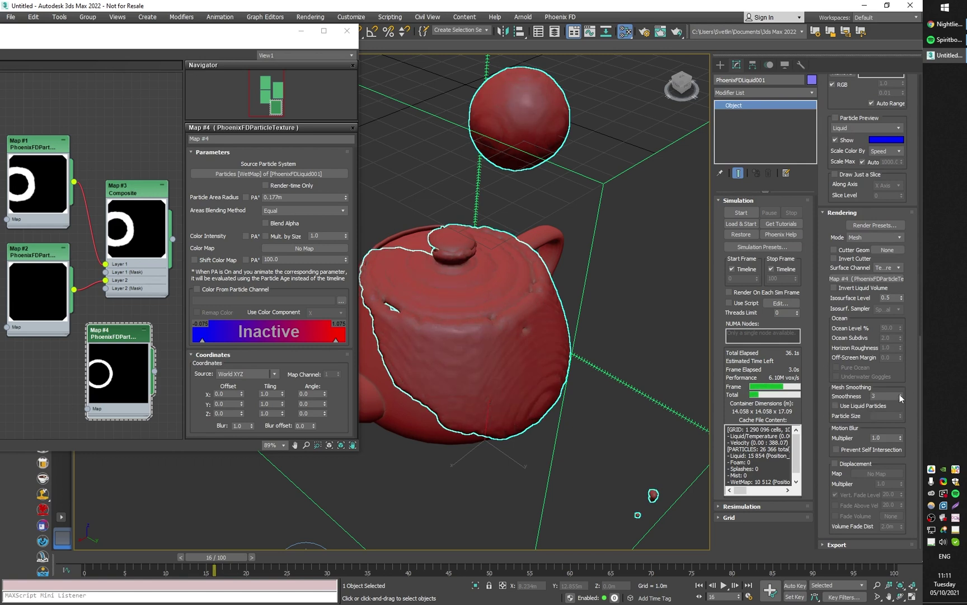
alt+middle_drag(536, 413, 504, 443)
mouse_move(218, 557)
mouse_down()
mouse_move(169, 559)
mouse_move(217, 560)
mouse_up()
click(234, 567)
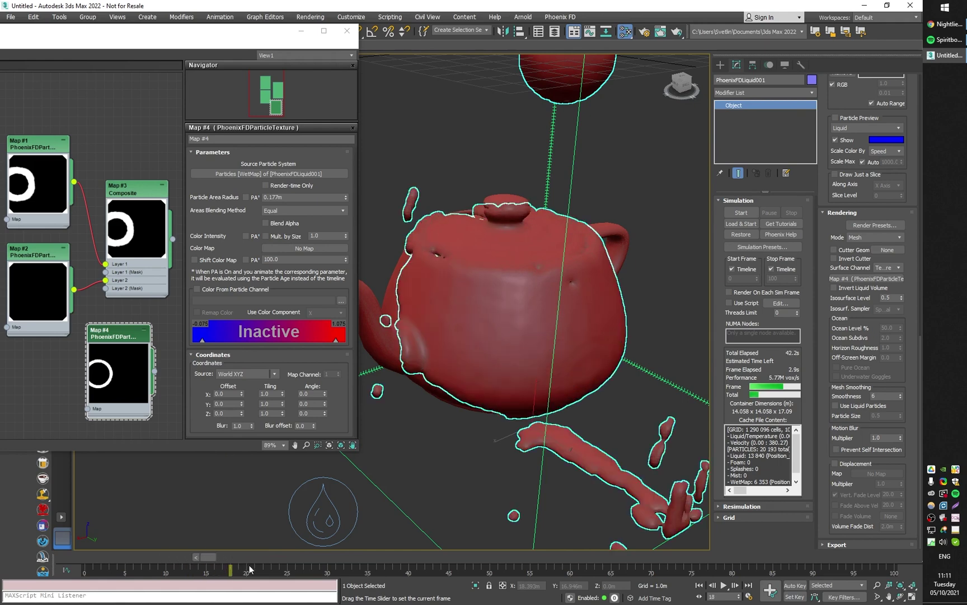
key(z)
alt+middle_drag(526, 430, 505, 426)
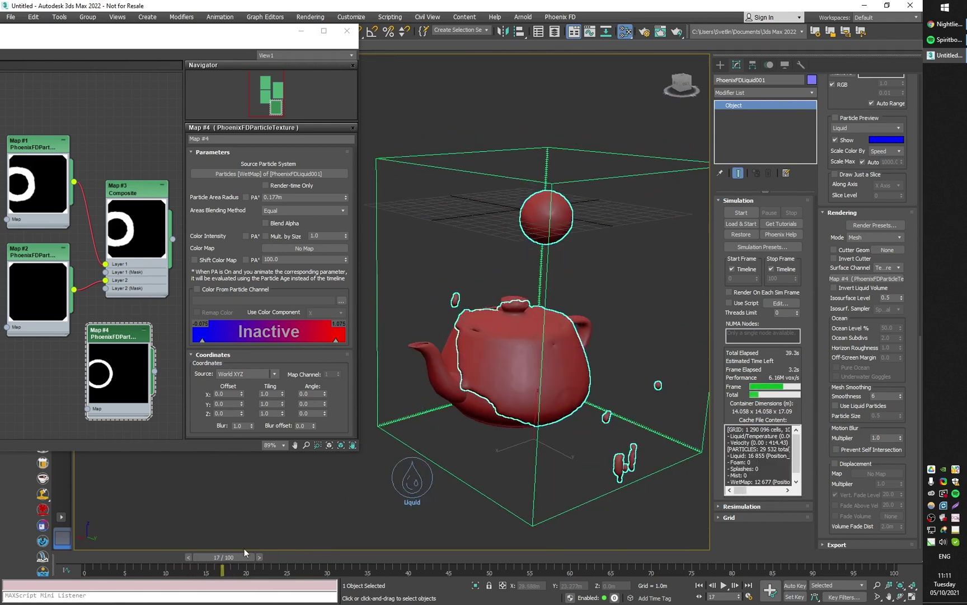